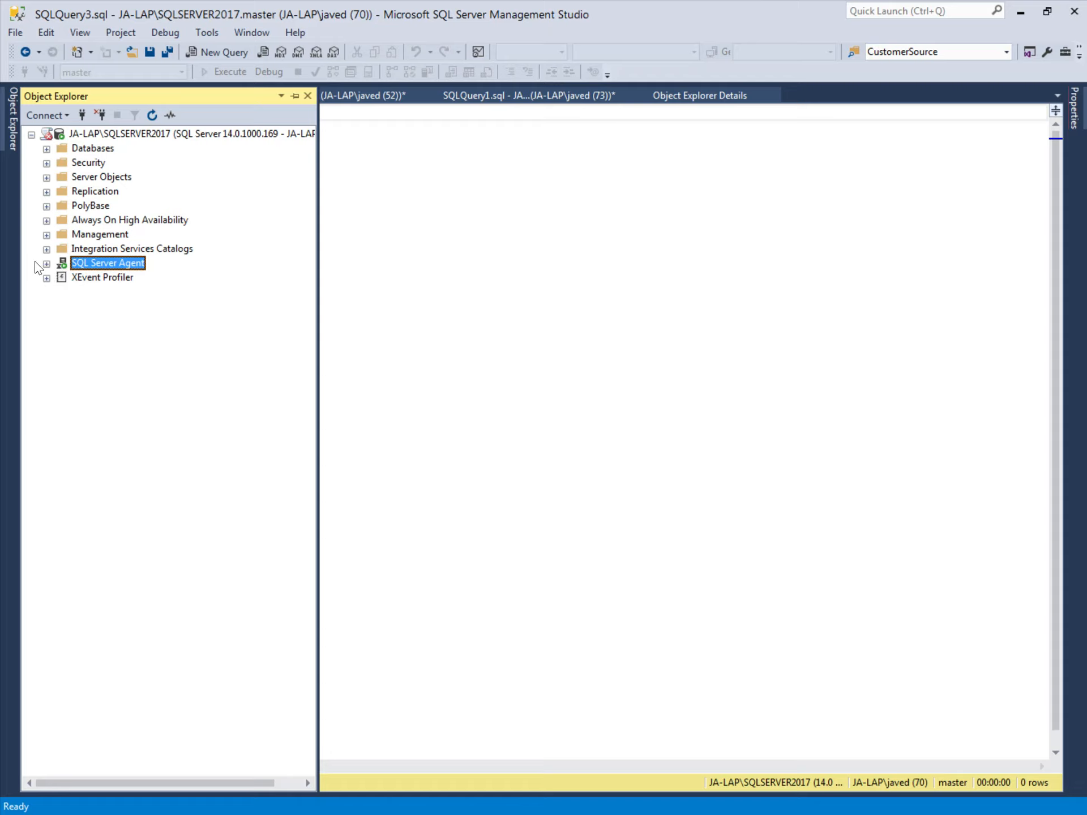
- Launch the Maintenance Plan Wizard from Management > Maintenance Plans in Object Explorer
left_click(49, 236)
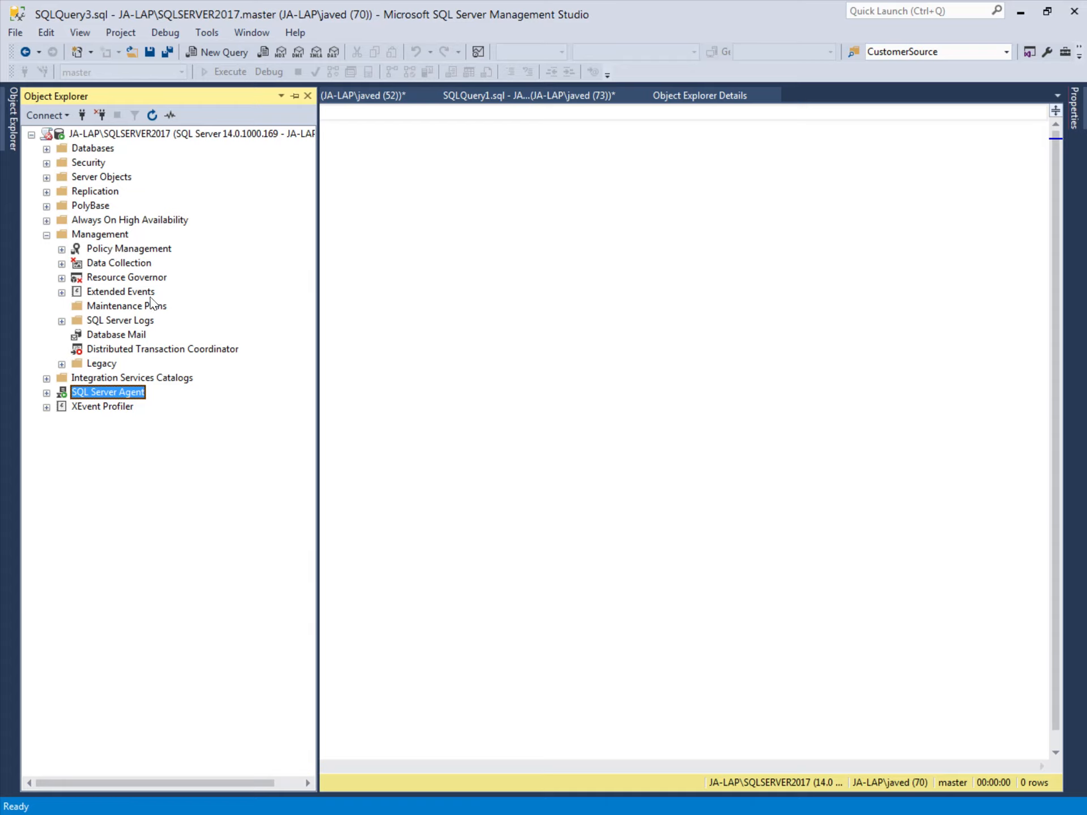
right_click(119, 307)
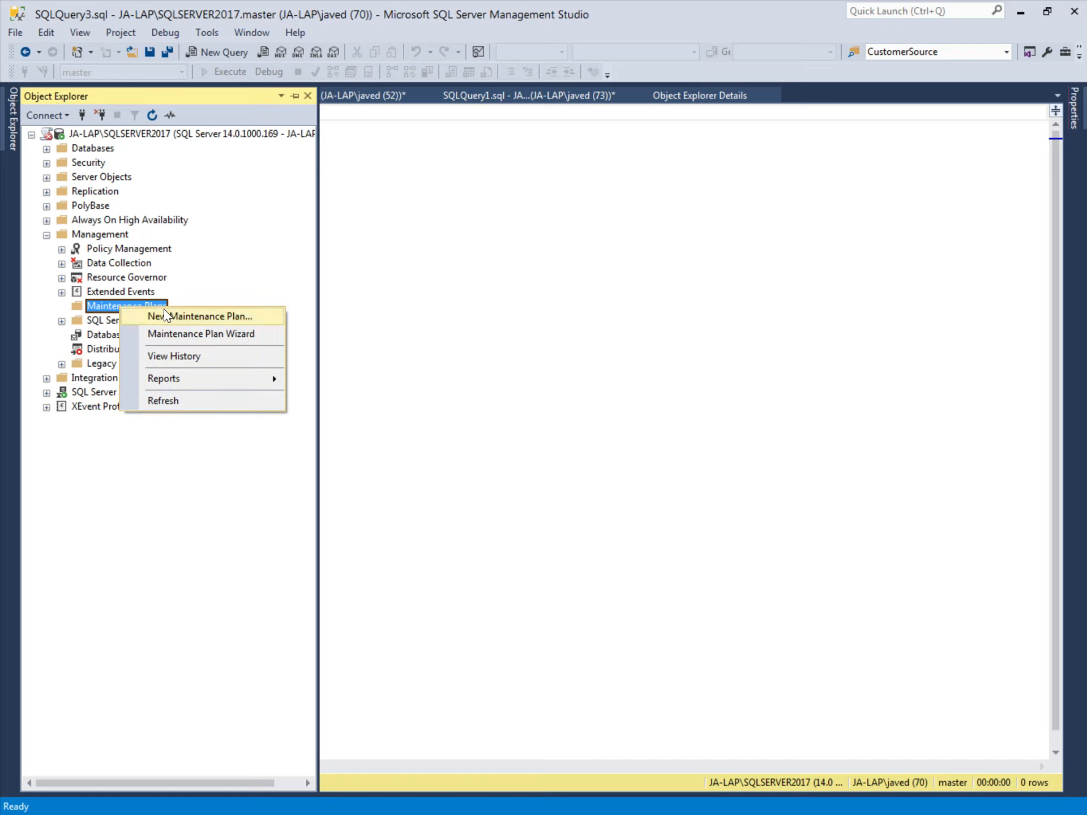
left_click(242, 334)
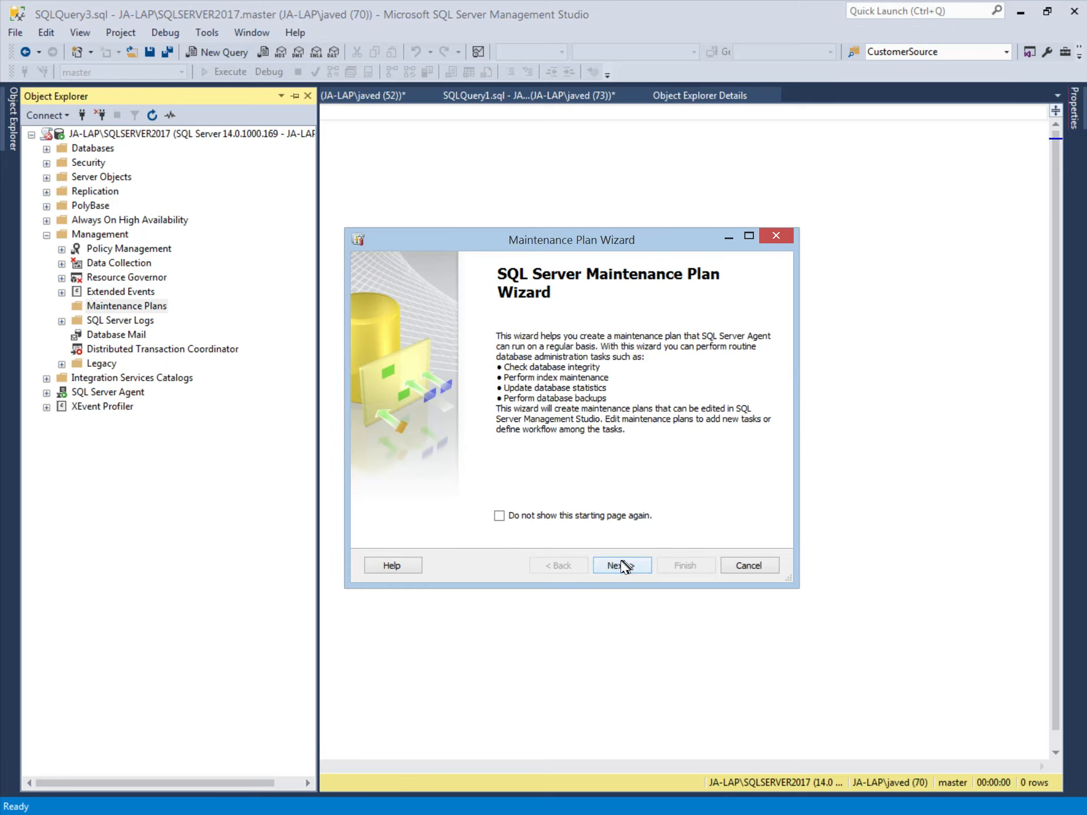
- Pass the welcome page and name the plan Backup_Job_Plan
left_click(622, 565)
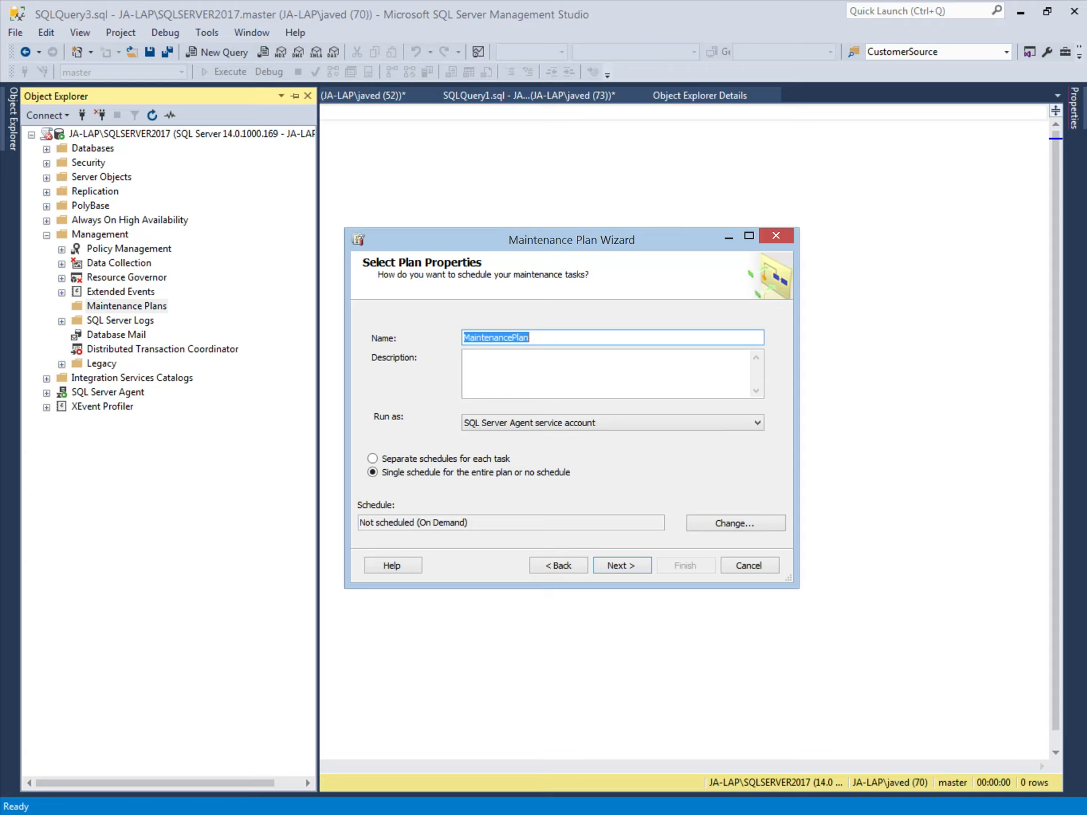
type("Backup_Job_")
key("Tab")
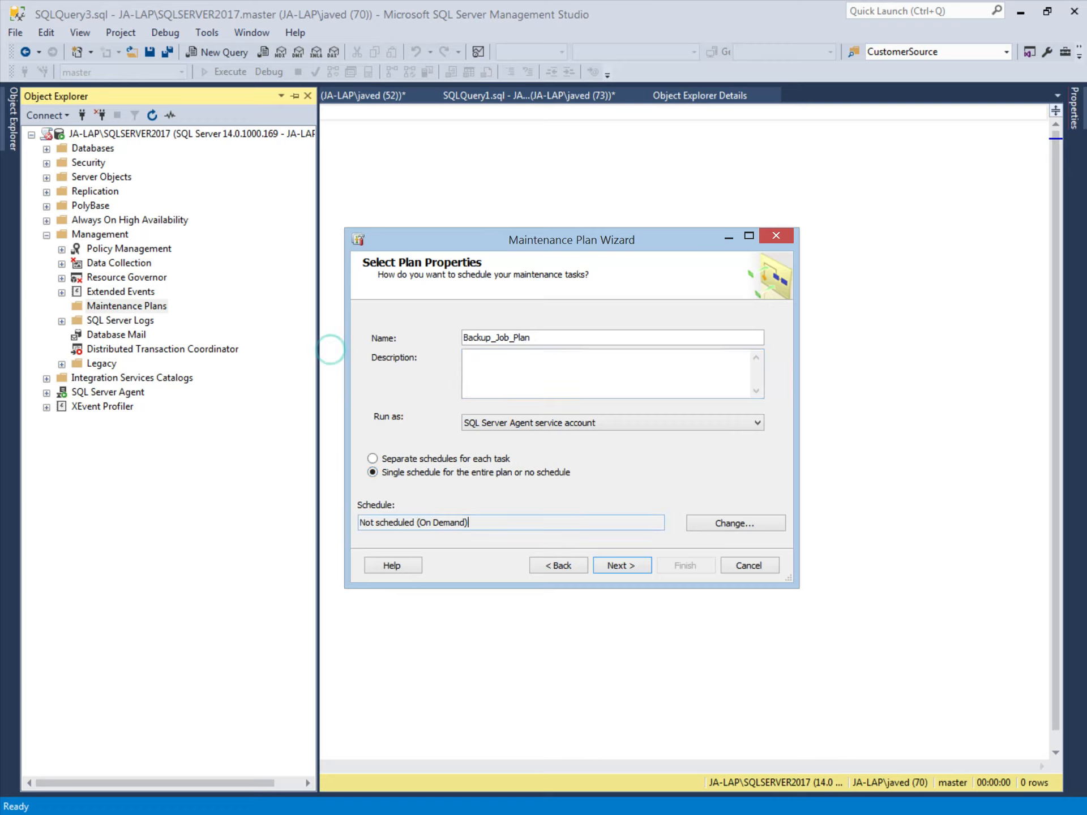
- Give the plan a weekly Sunday schedule running at 10:00:00 PM
left_click(741, 526)
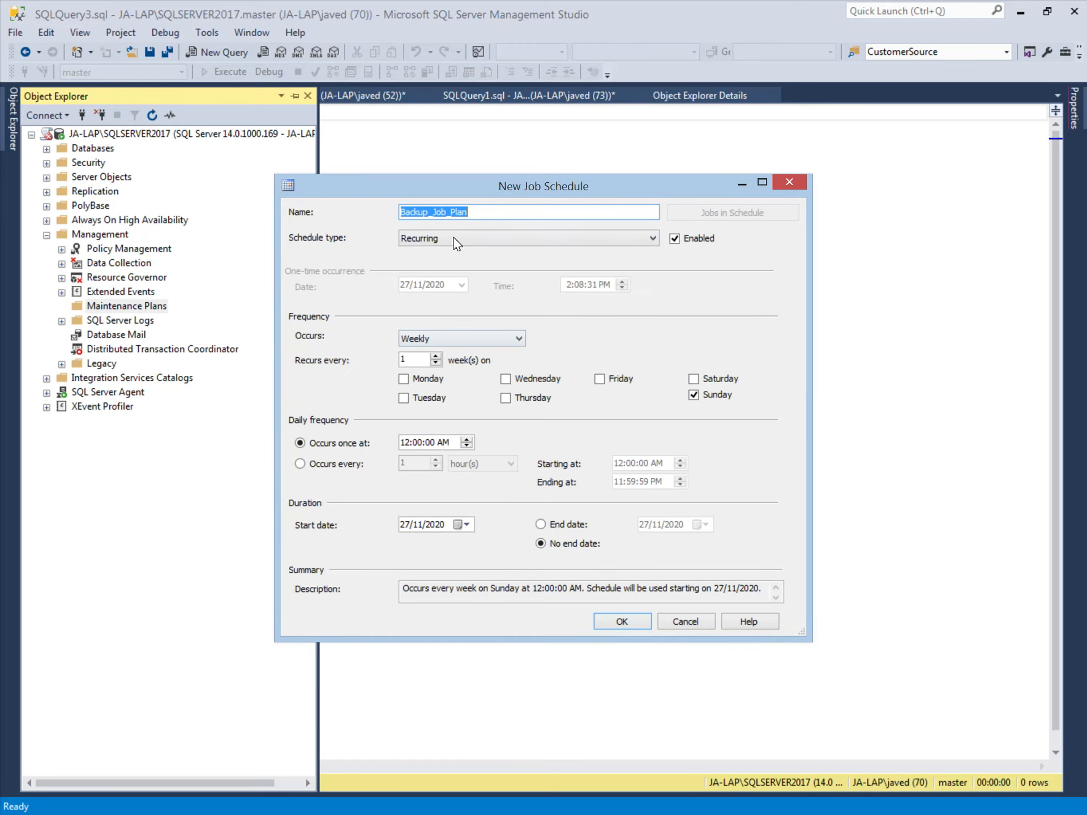
left_click_drag(547, 185, 596, 155)
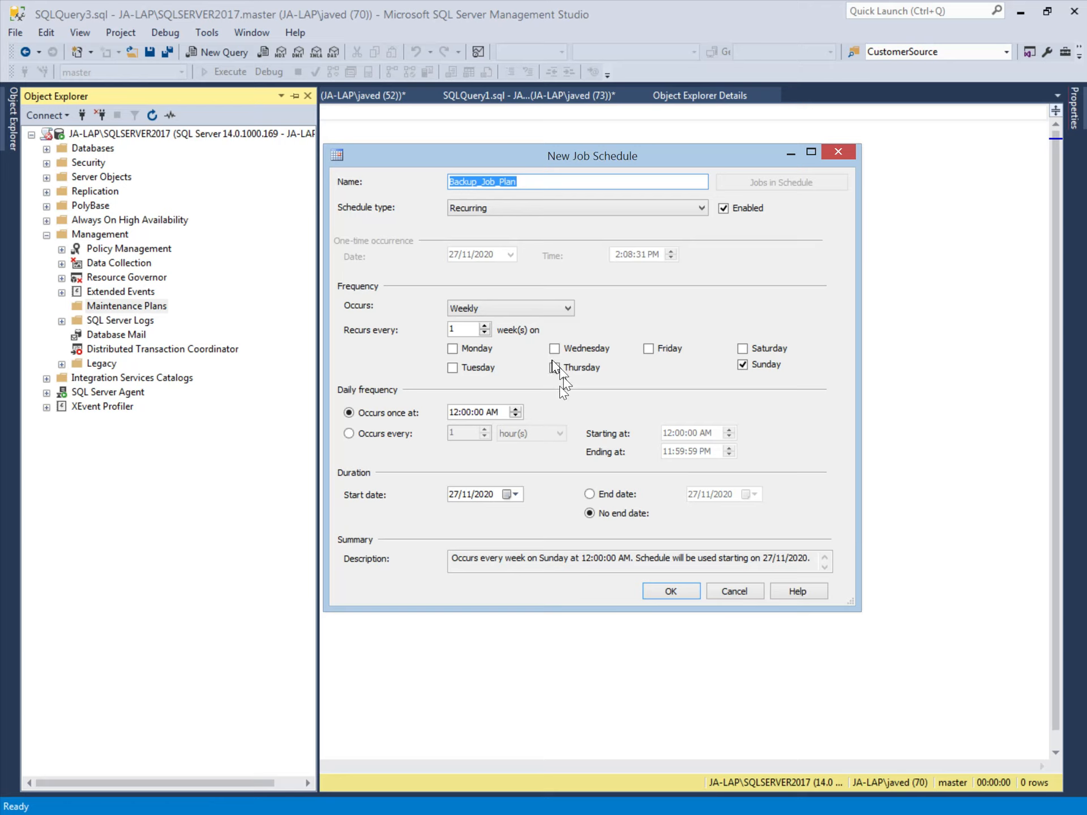
left_click(455, 412)
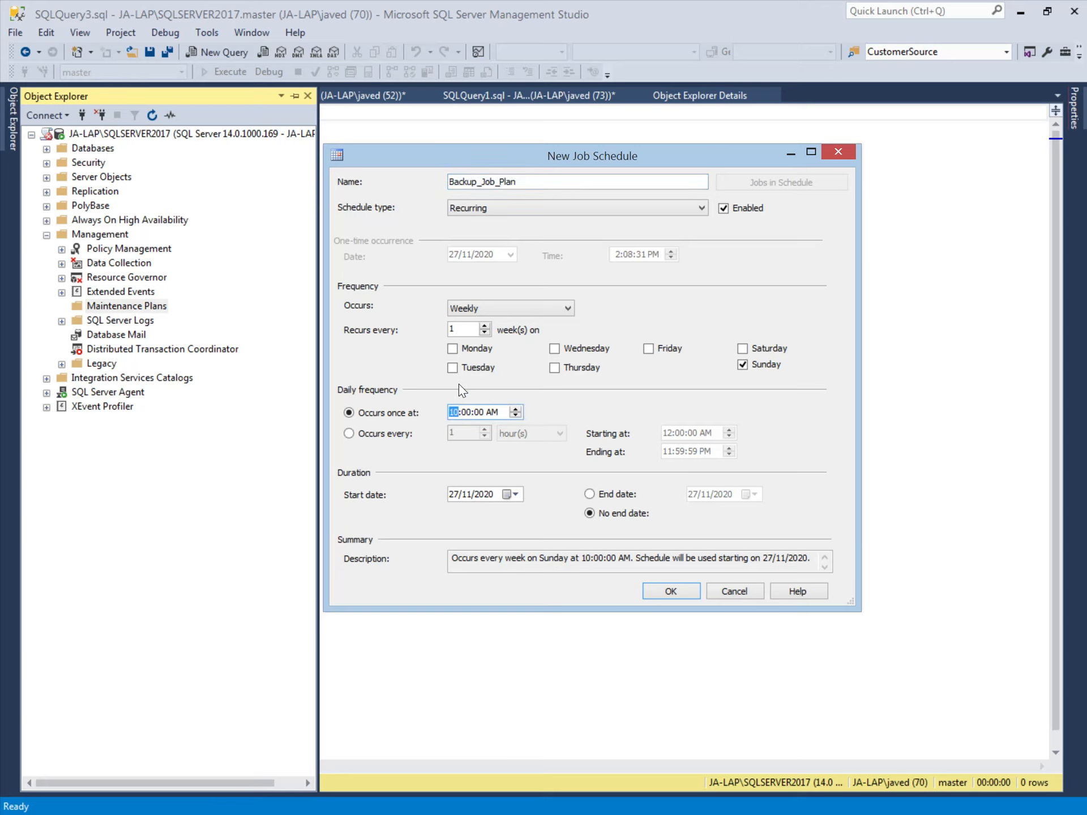
left_click(490, 412)
type("p")
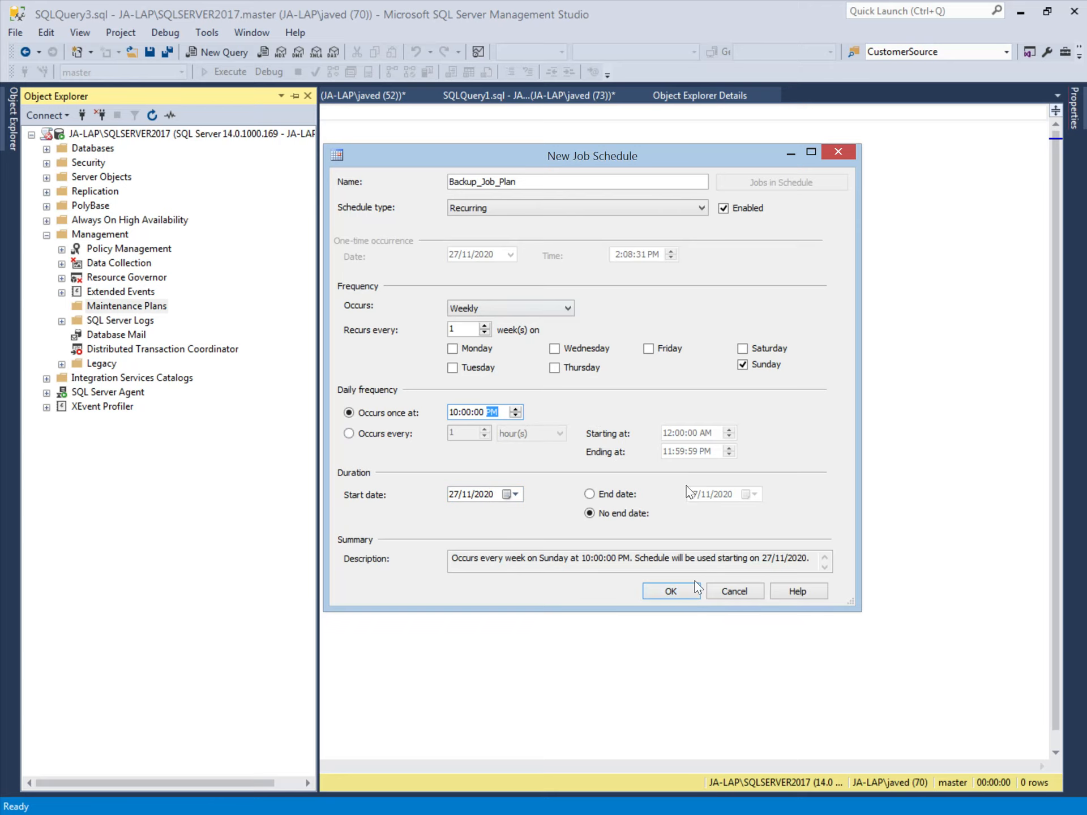
left_click(682, 593)
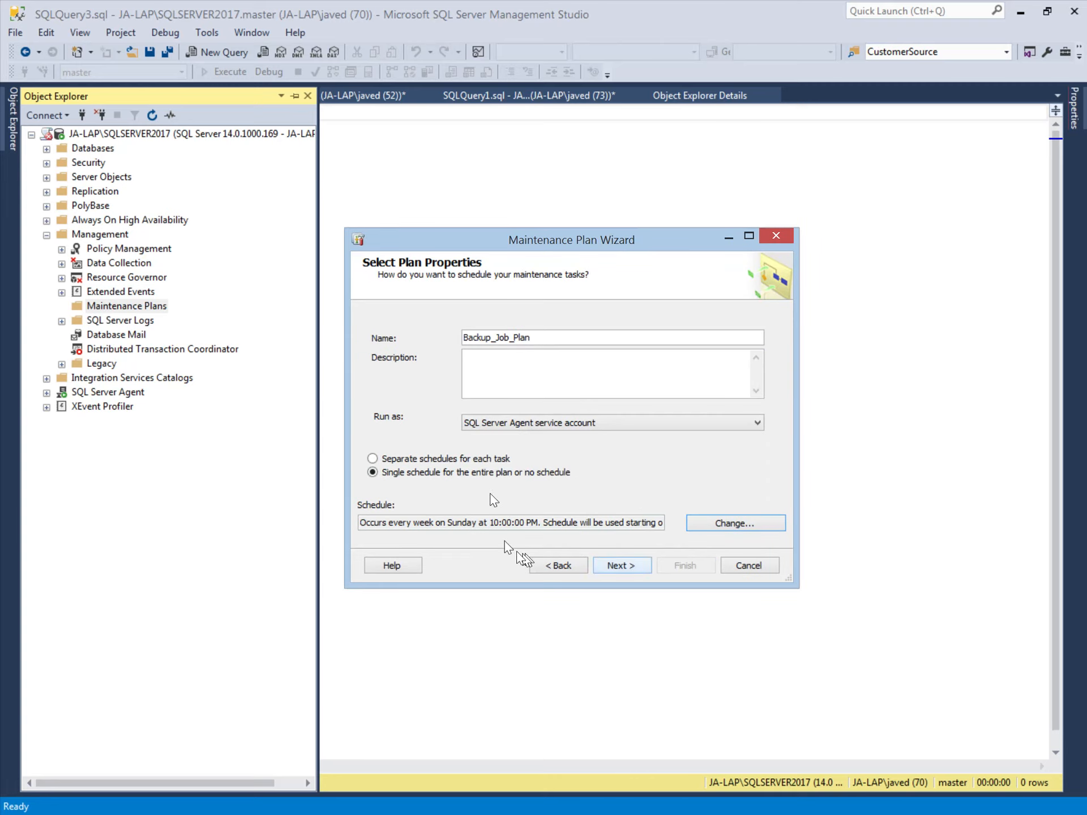
- Choose Check Database Integrity and Back Up Database (Full), keeping the integrity check first
left_click(621, 565)
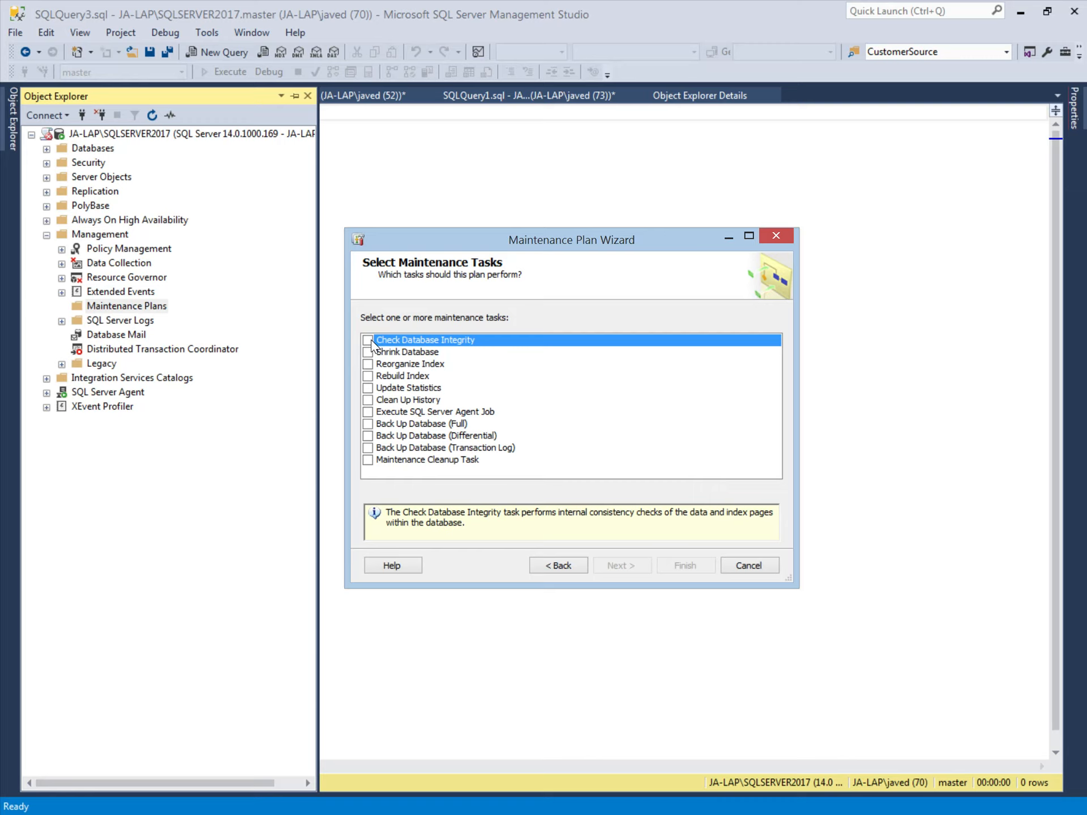
left_click(369, 339)
left_click(368, 424)
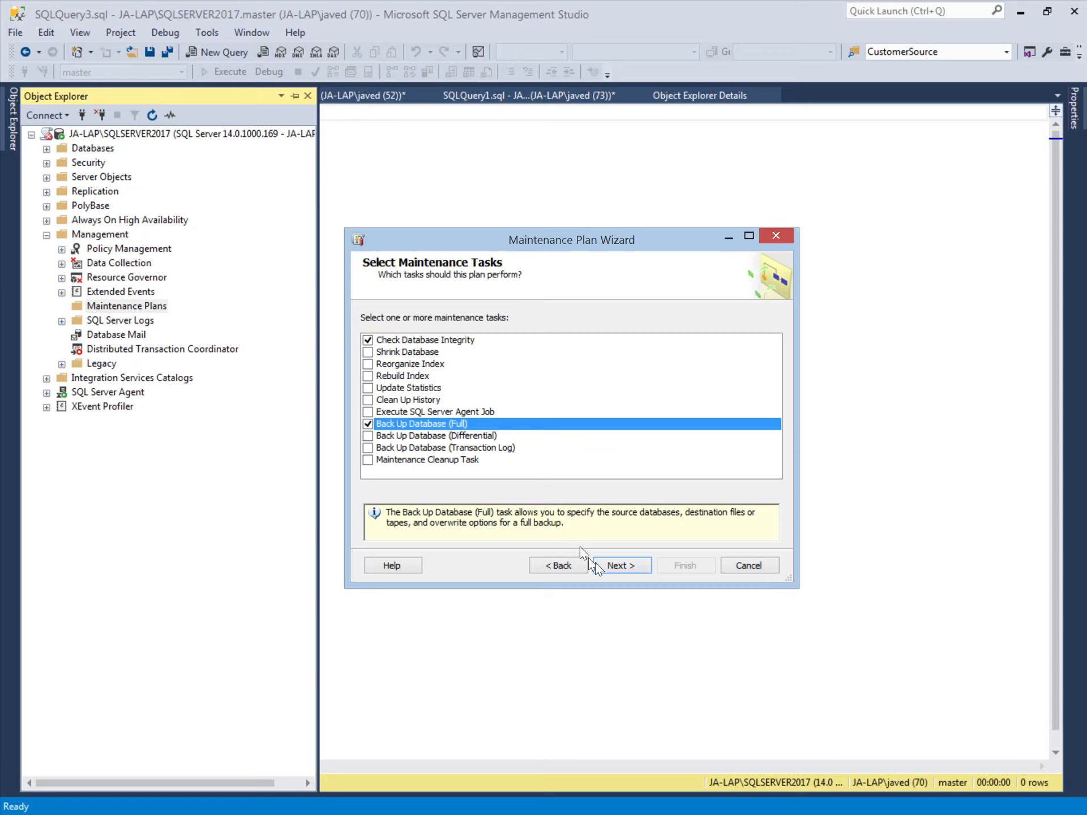
left_click(615, 566)
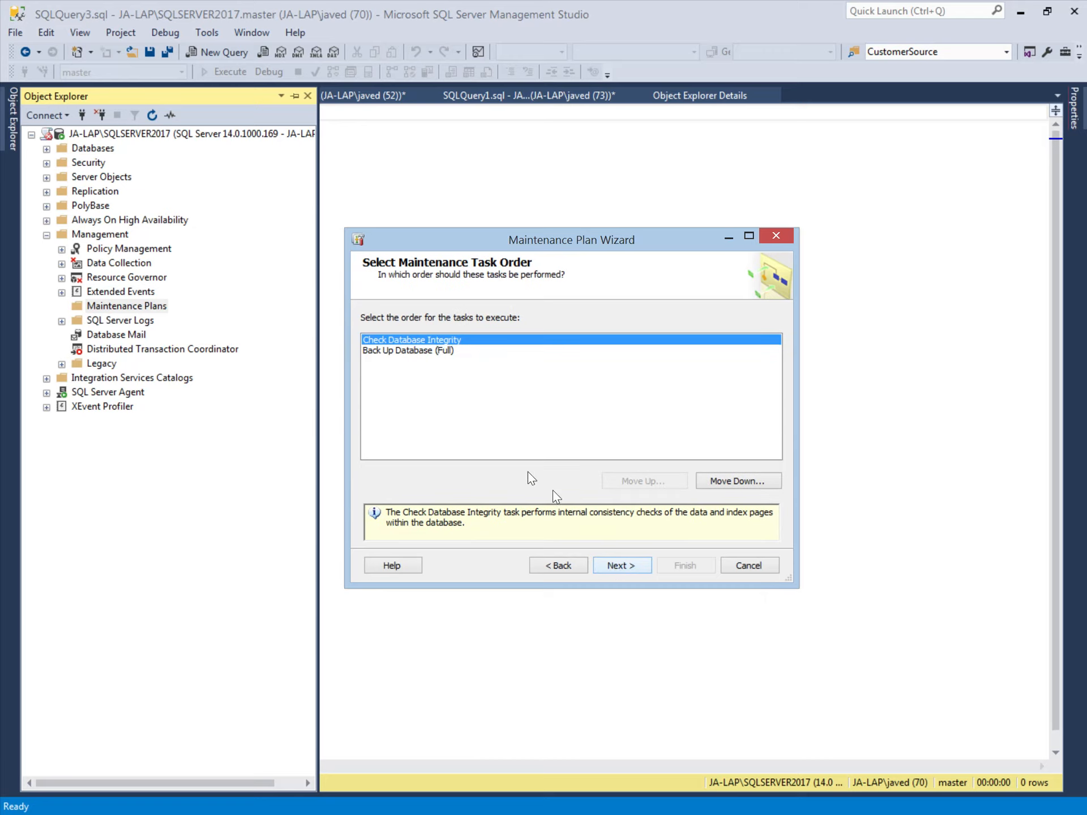
left_click(621, 566)
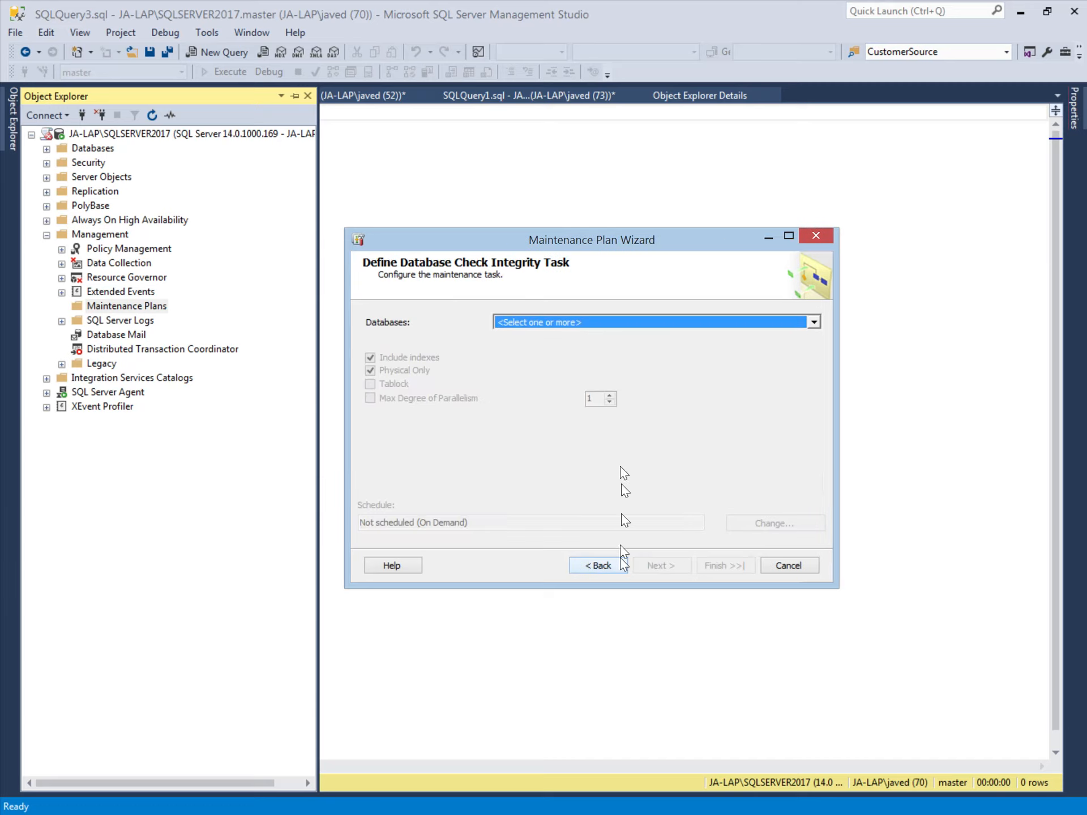
- Set the integrity check's databases to These databases with only SampleDb ticked
left_click(572, 321)
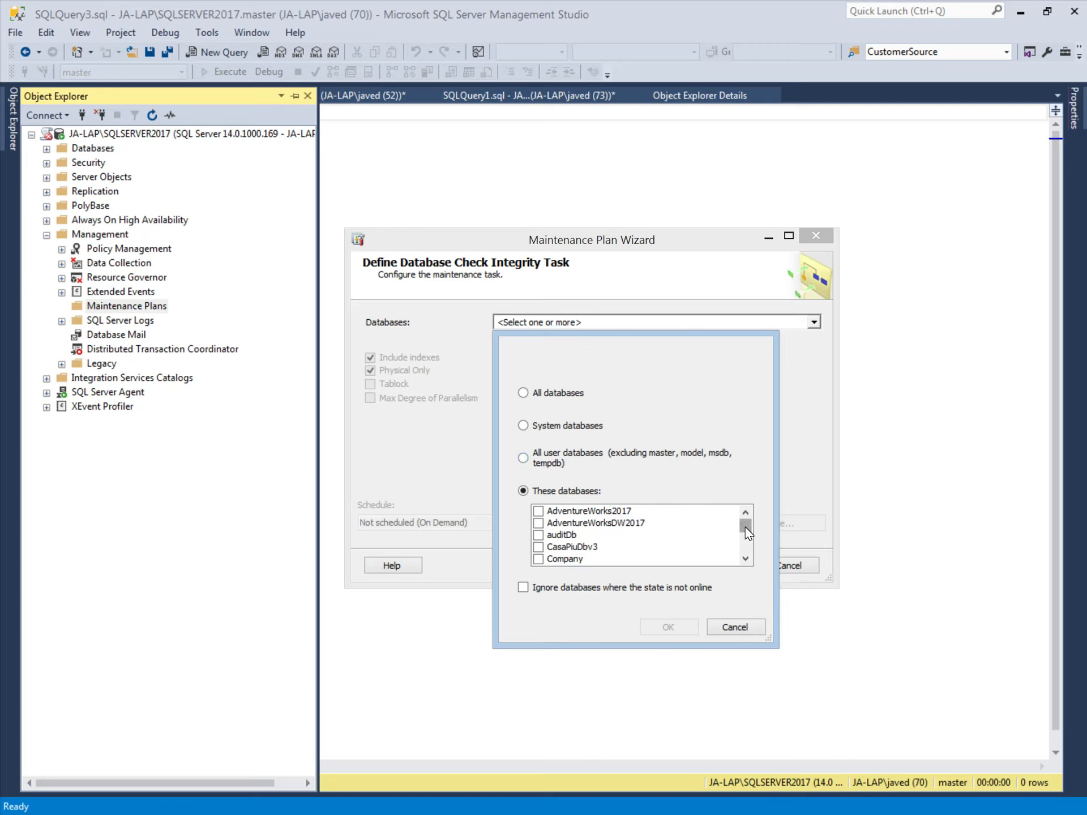
left_click_drag(741, 527, 748, 538)
left_click(538, 559)
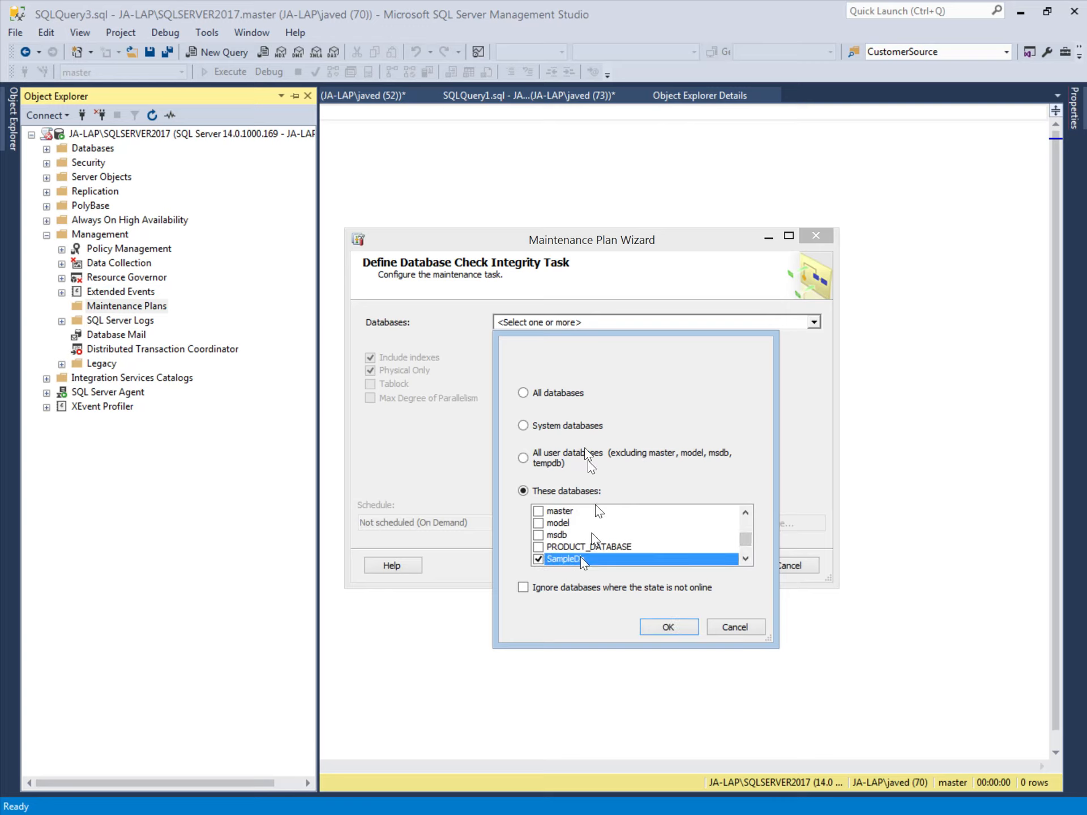
left_click(666, 628)
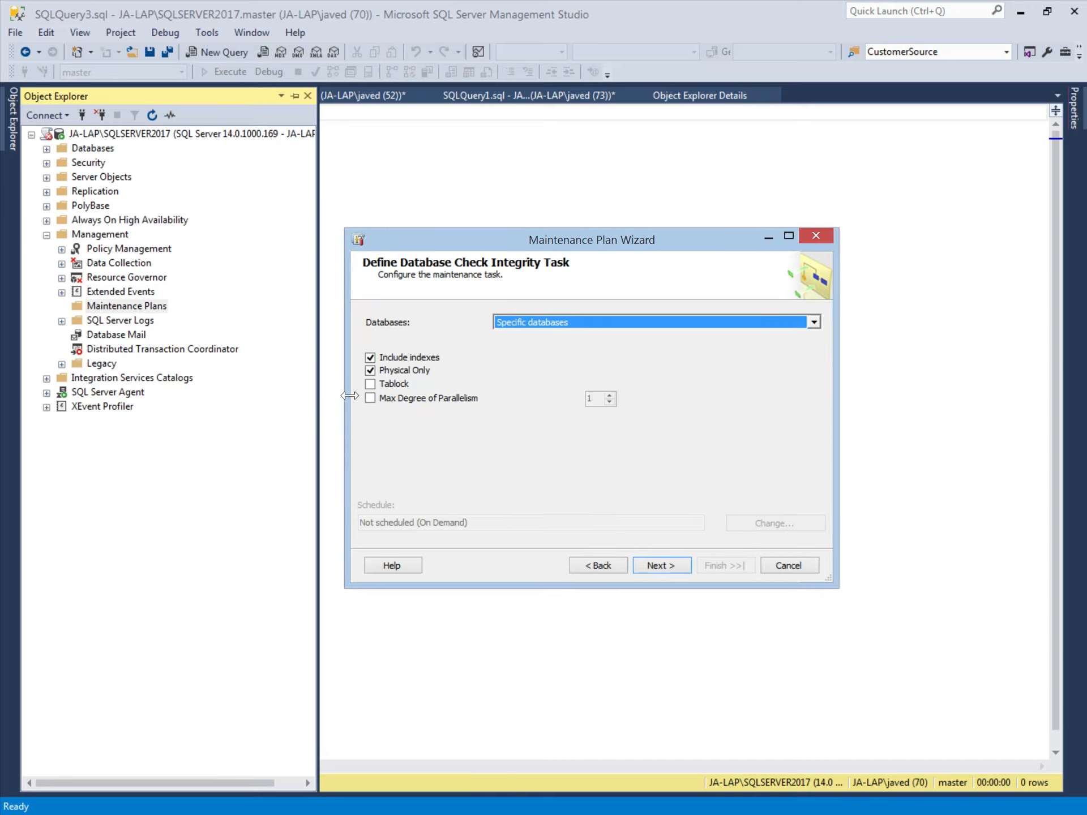
left_click(663, 569)
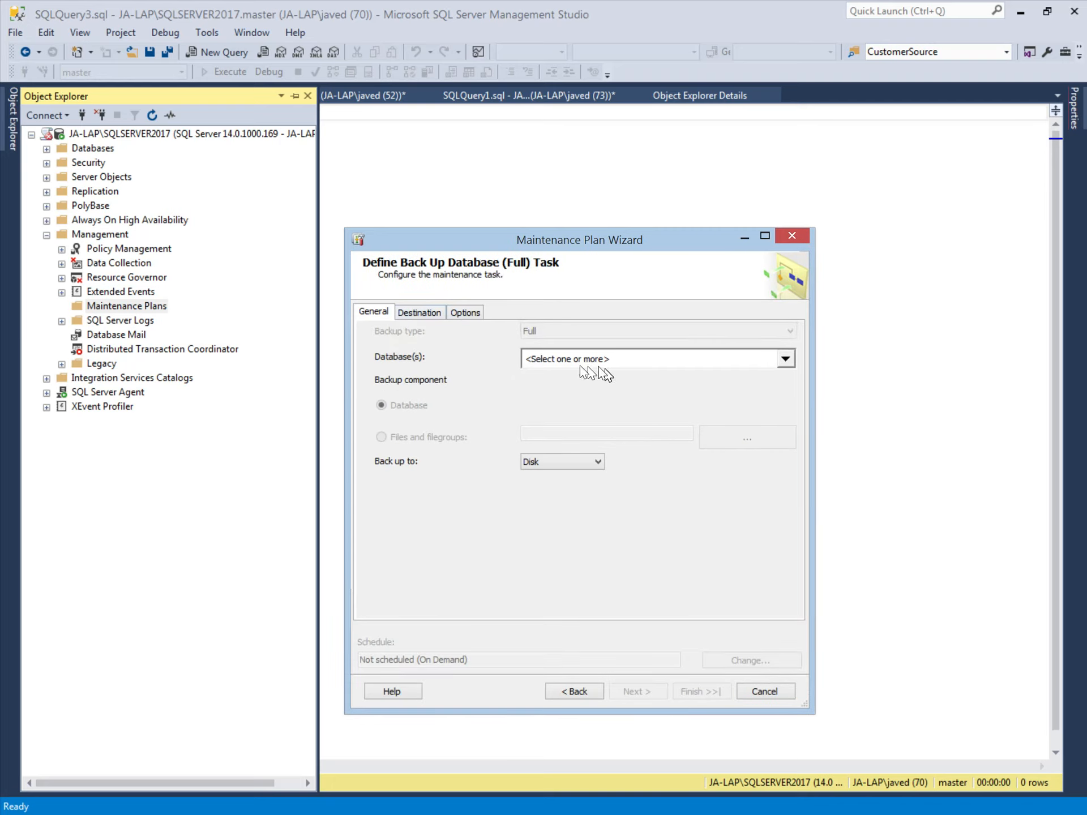
- Keep Disk as the target and set the backup folder to C:\BackupDemo
left_click(569, 461)
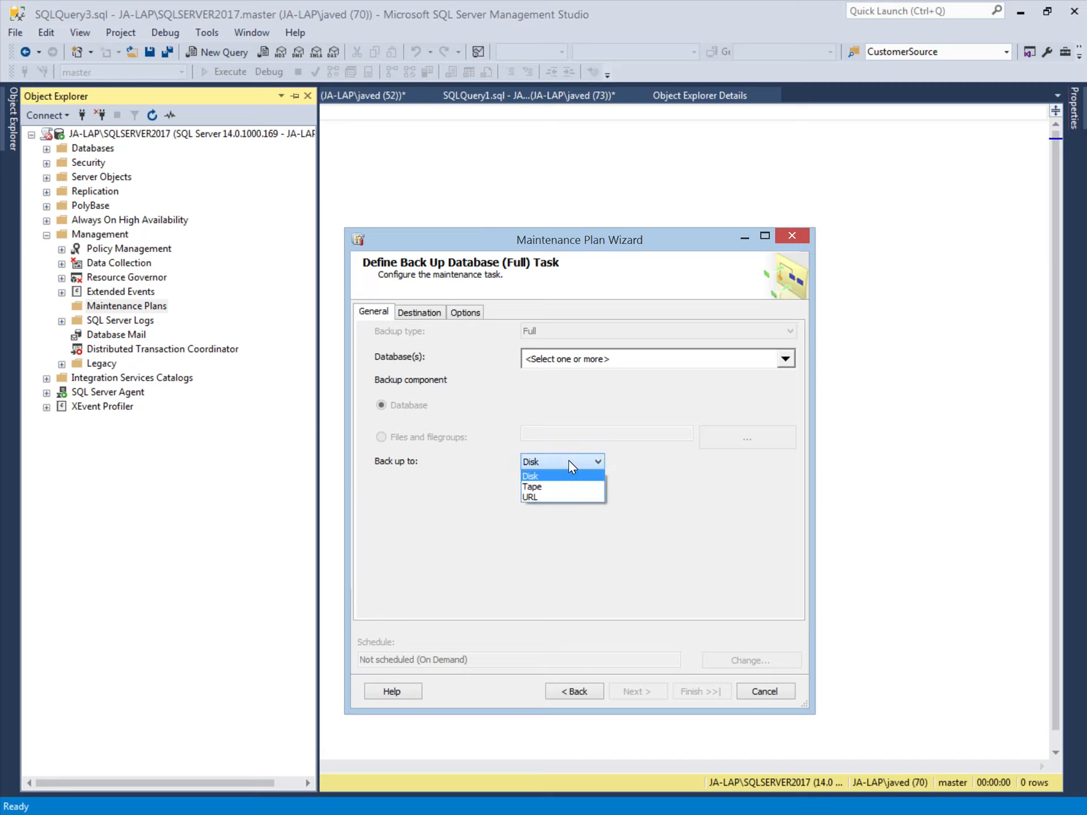
left_click(568, 460)
left_click(413, 313)
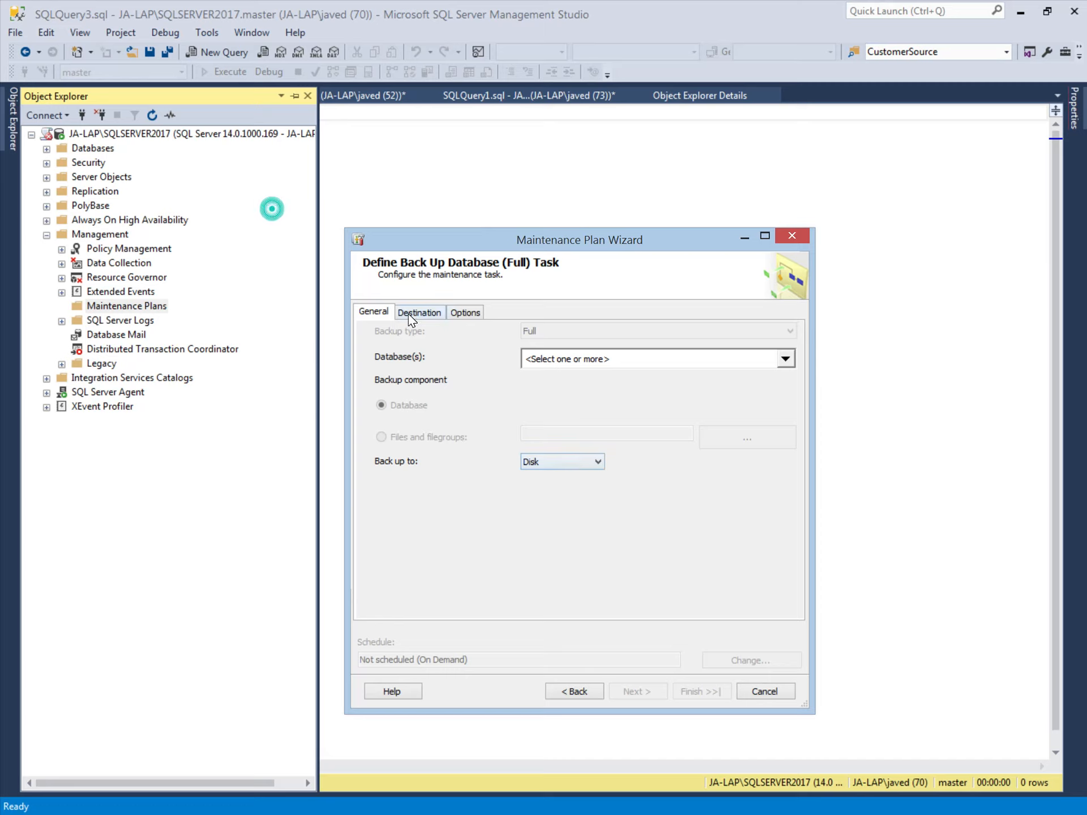
left_click(782, 515)
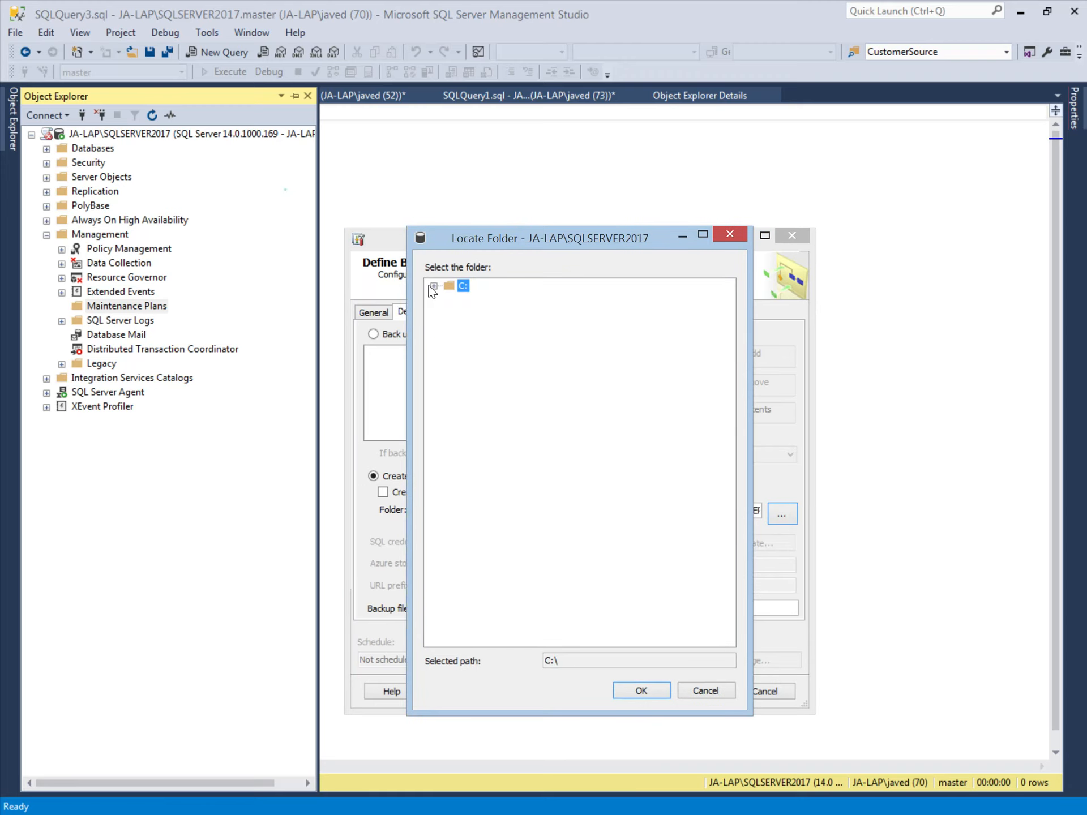
left_click(434, 286)
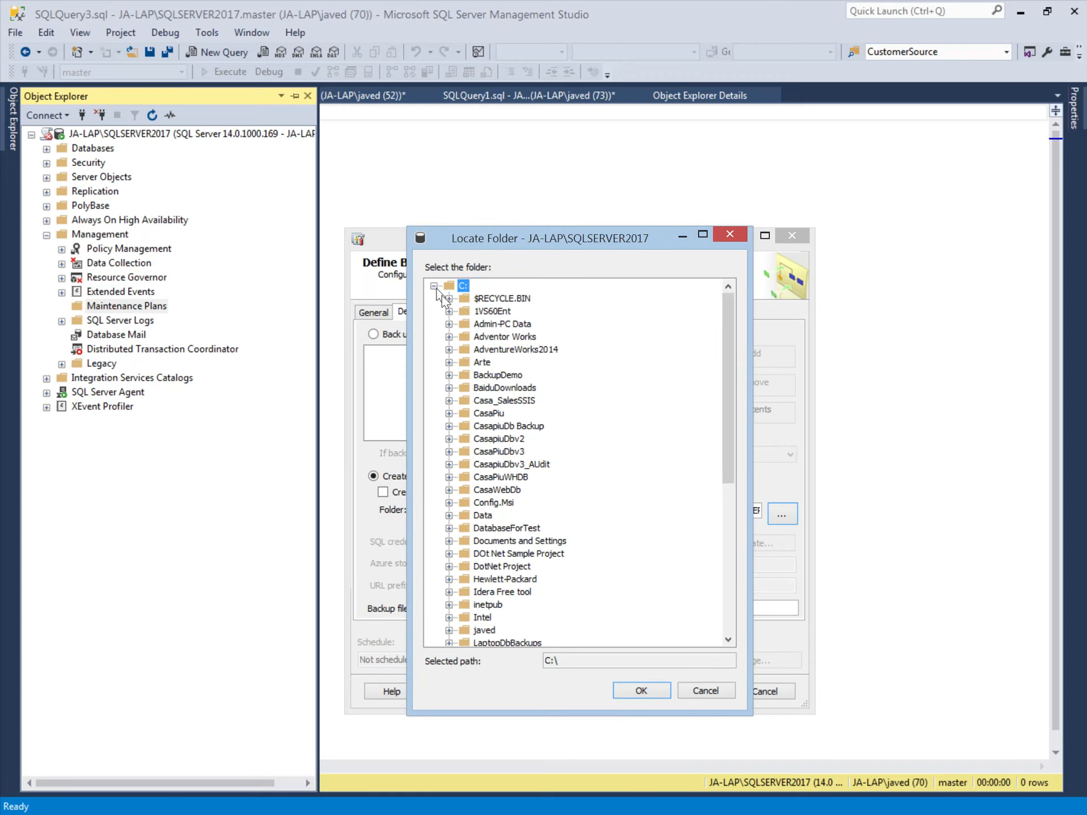
left_click(501, 376)
left_click(643, 691)
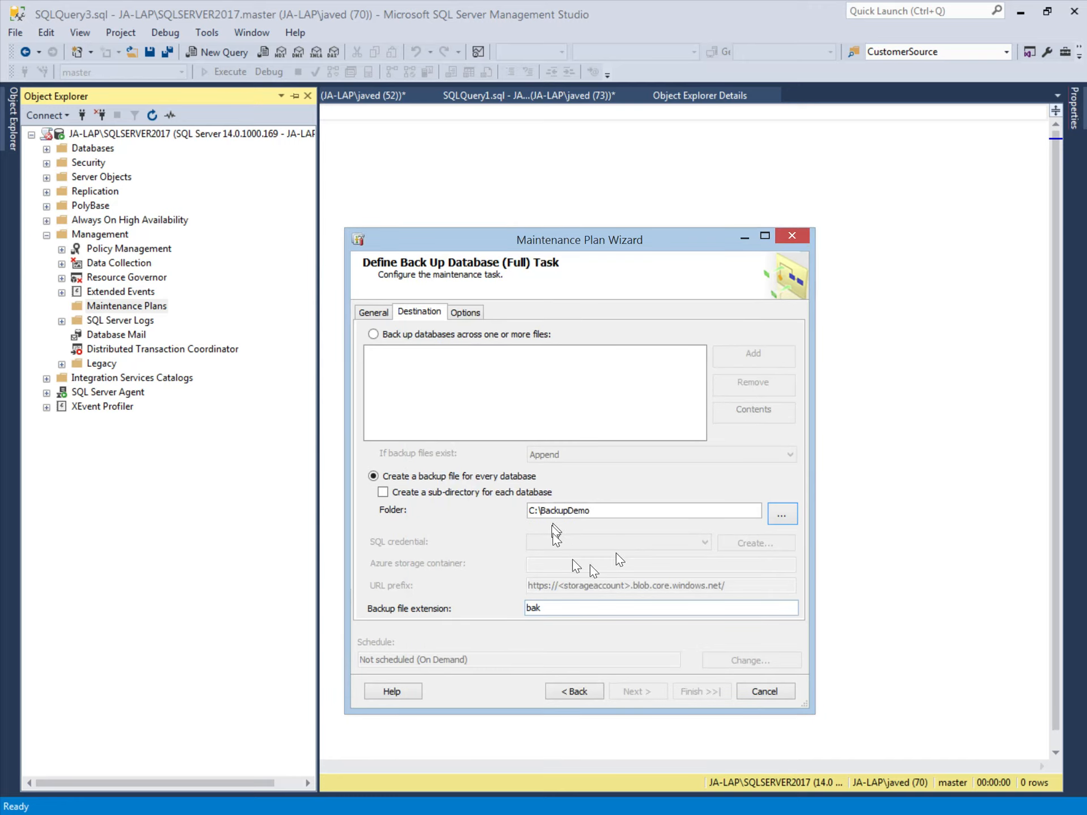
- Set the backup file extension to ful
key("Tab")
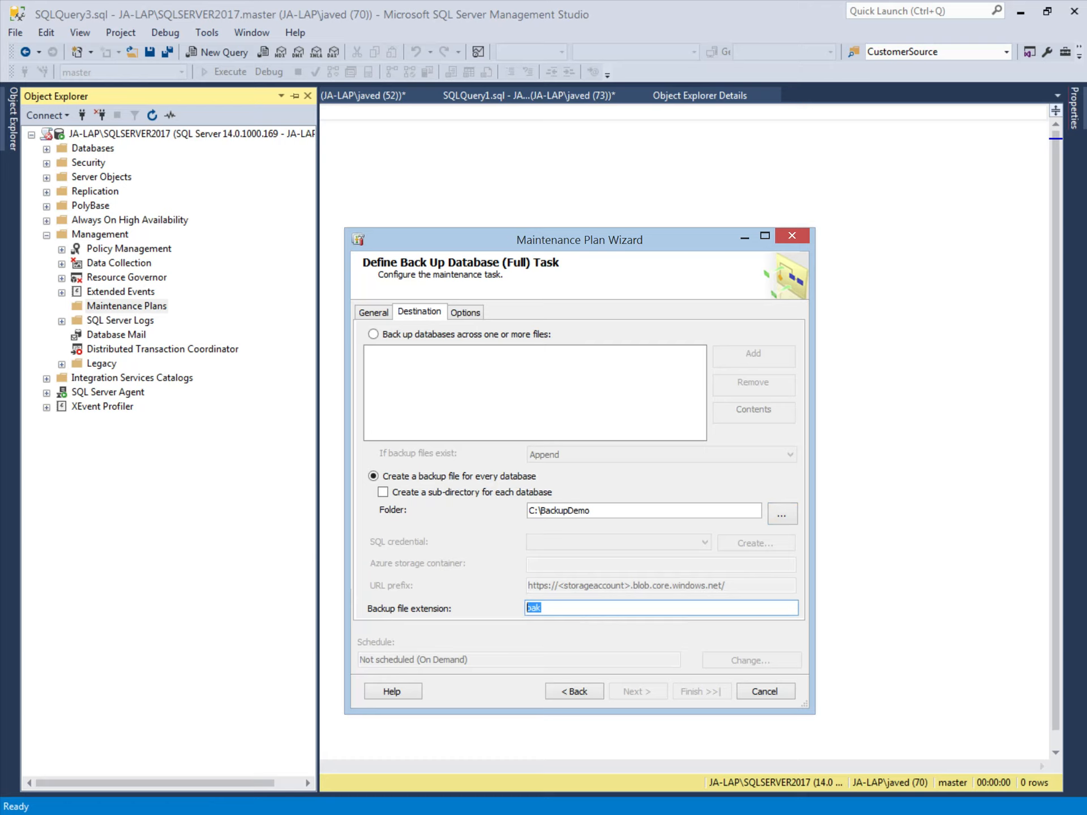
type("ful")
left_click(600, 511)
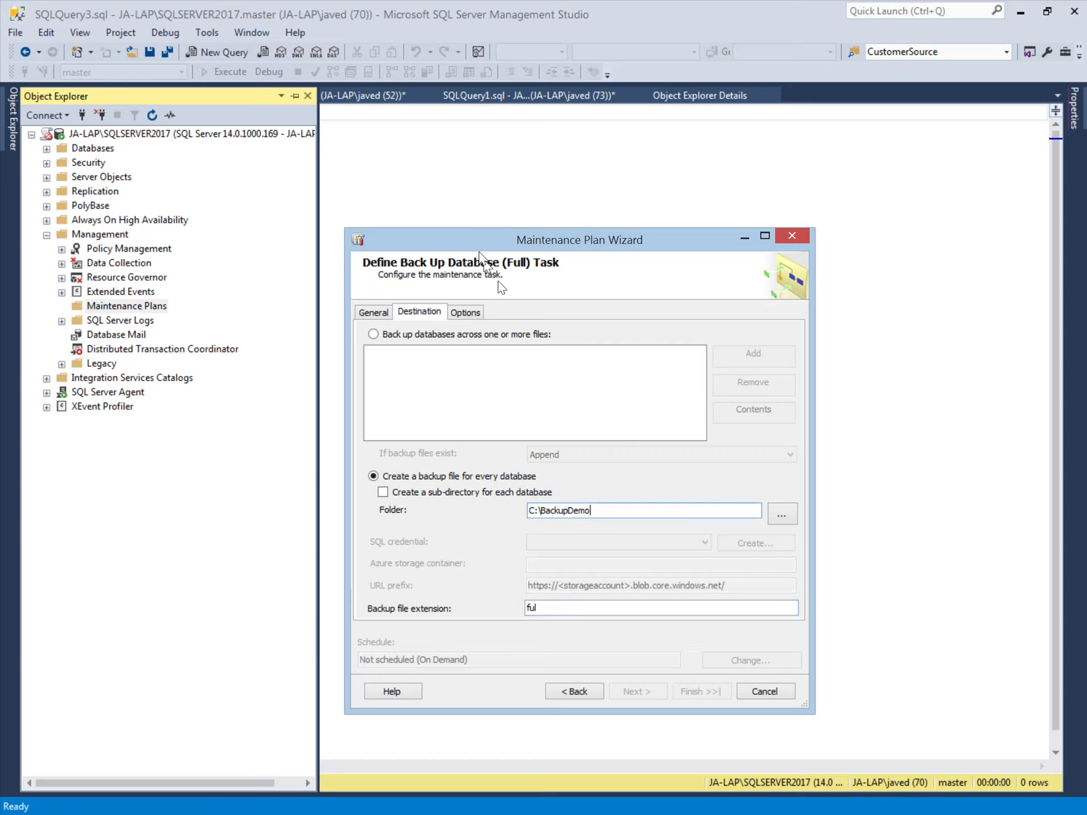
left_click(464, 311)
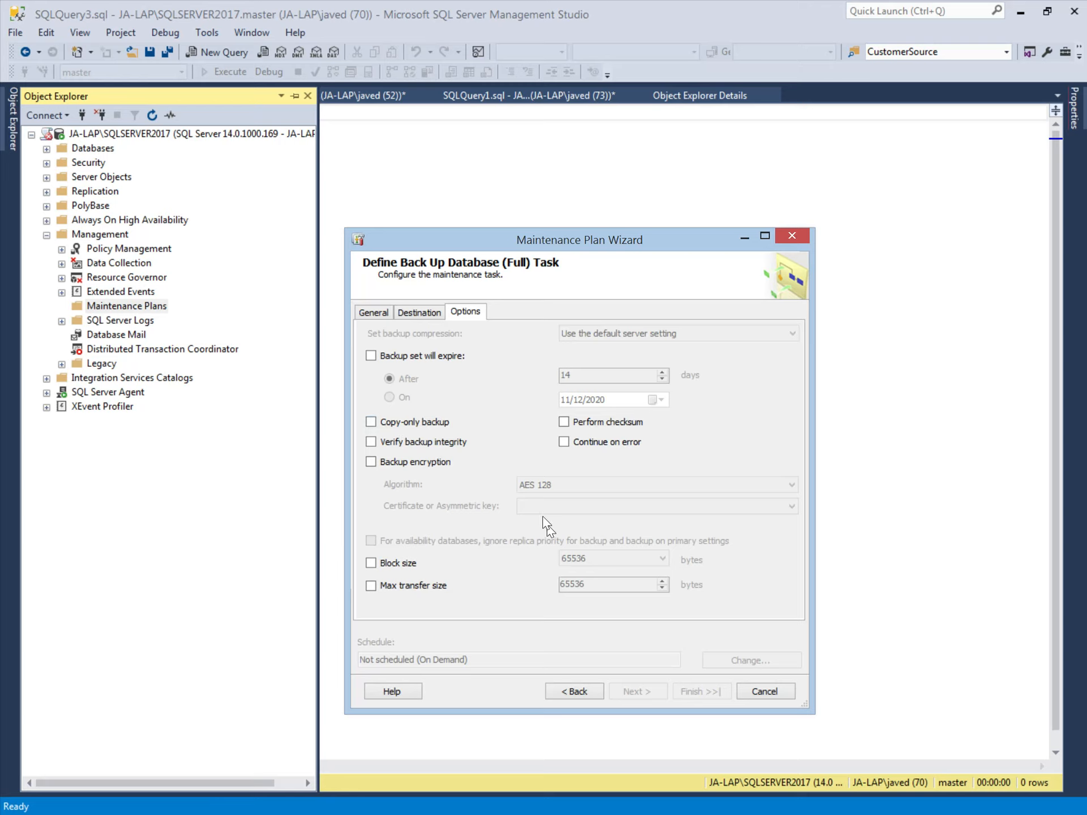
- Turn on Verify backup integrity and restrict the full backup to SampleDb
left_click(371, 443)
left_click(377, 313)
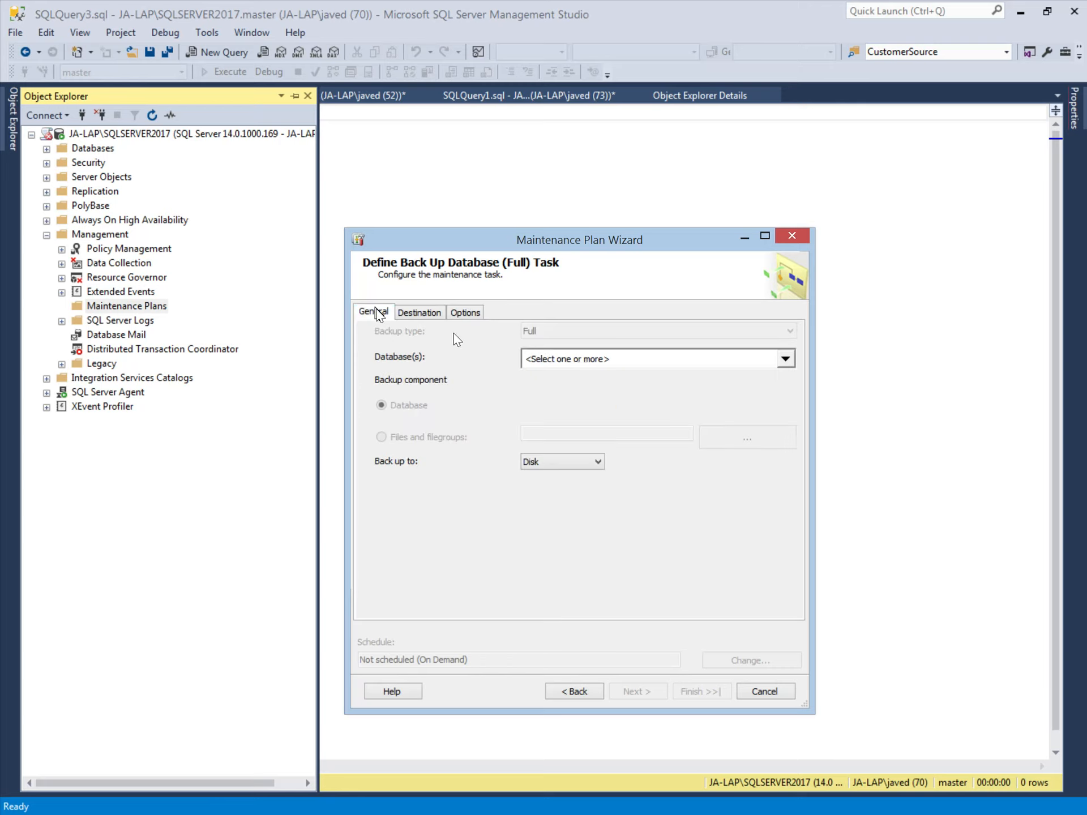
left_click(617, 364)
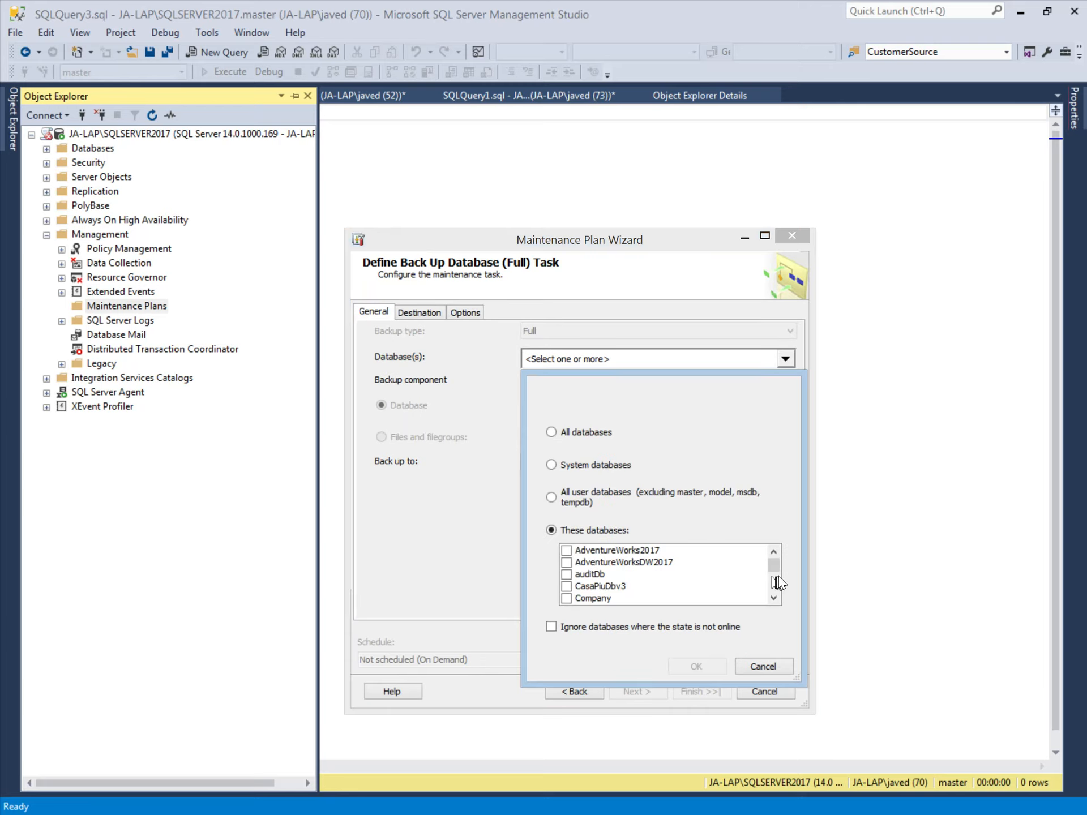
left_click_drag(774, 566, 777, 593)
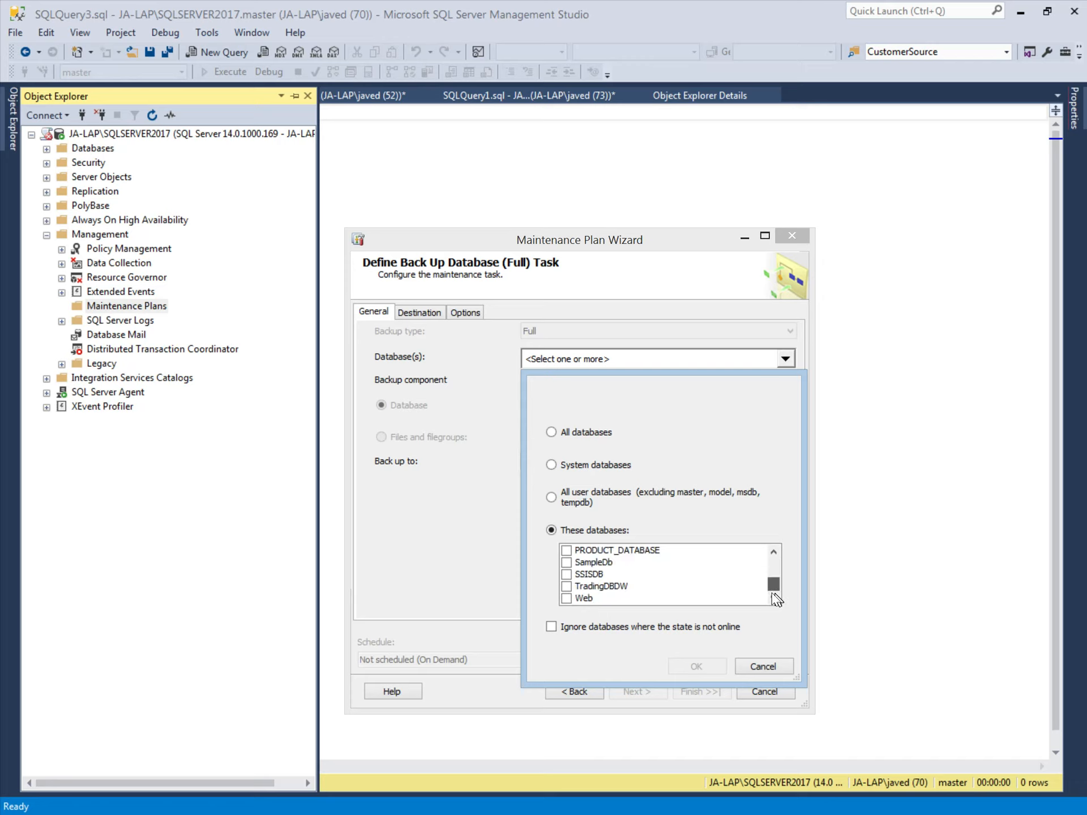
left_click(564, 563)
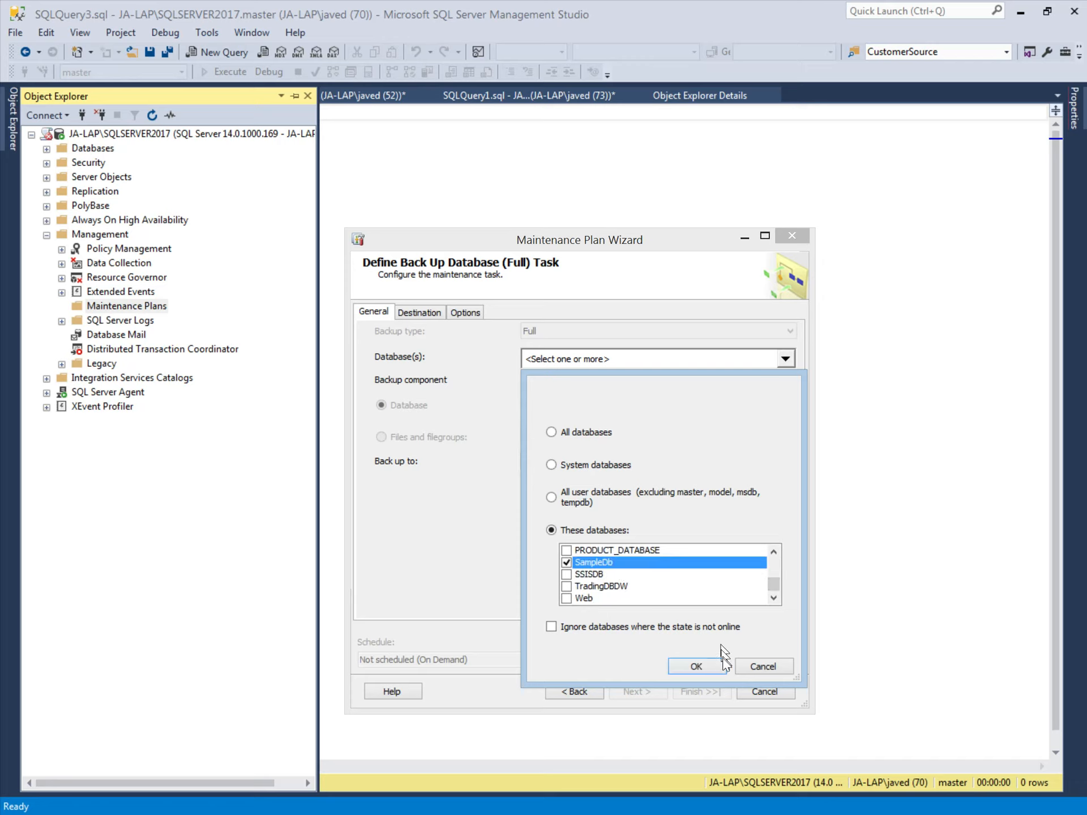
left_click(715, 665)
left_click(642, 693)
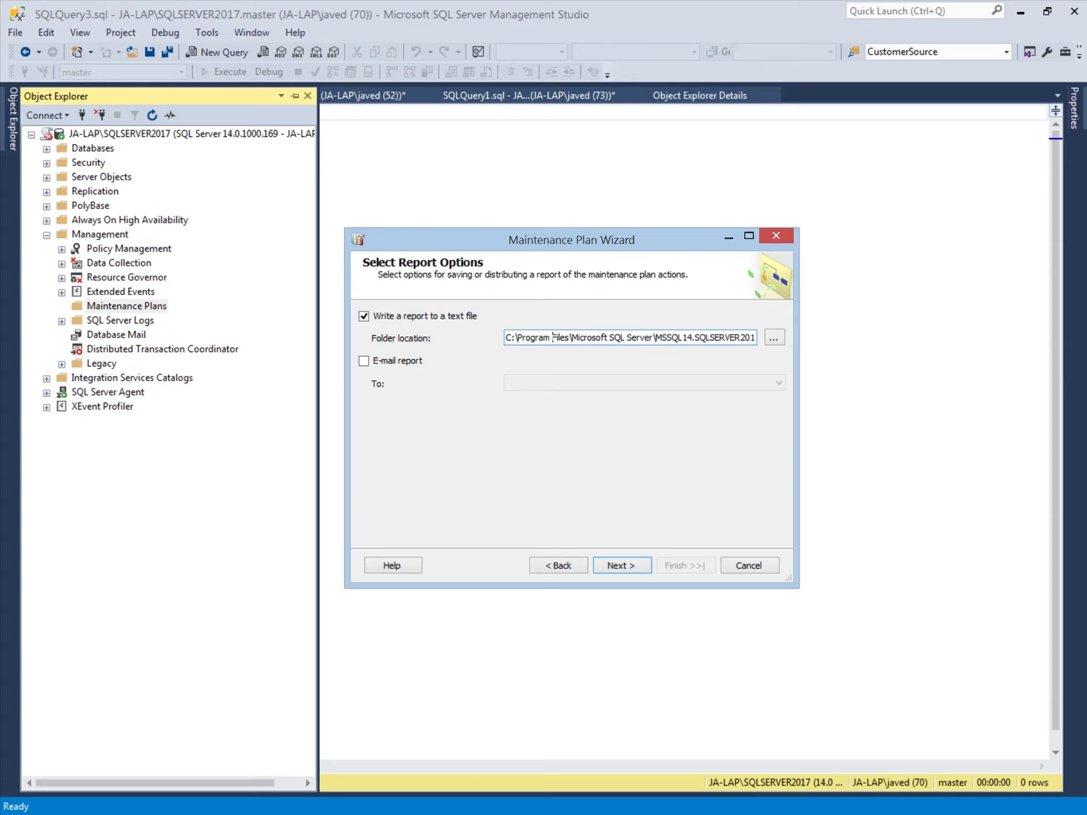
- Keep the text-file report, try E-mail report, and advance to the summary
left_click(363, 362)
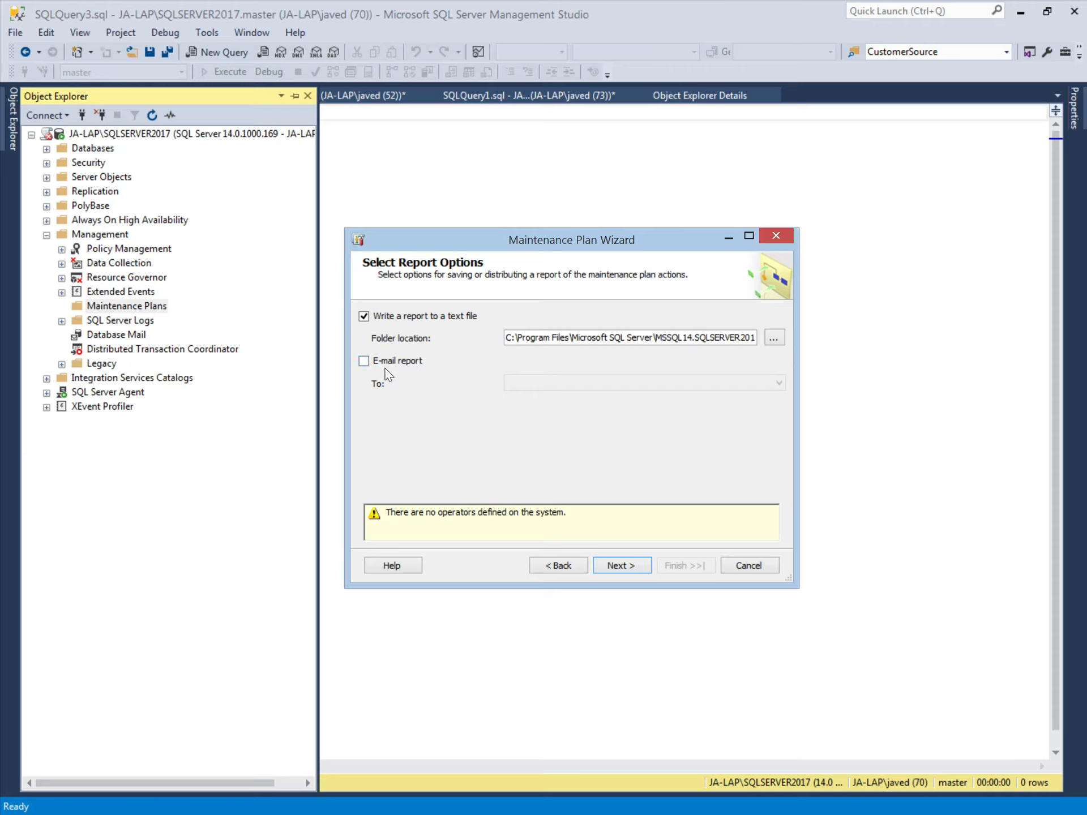
left_click(629, 565)
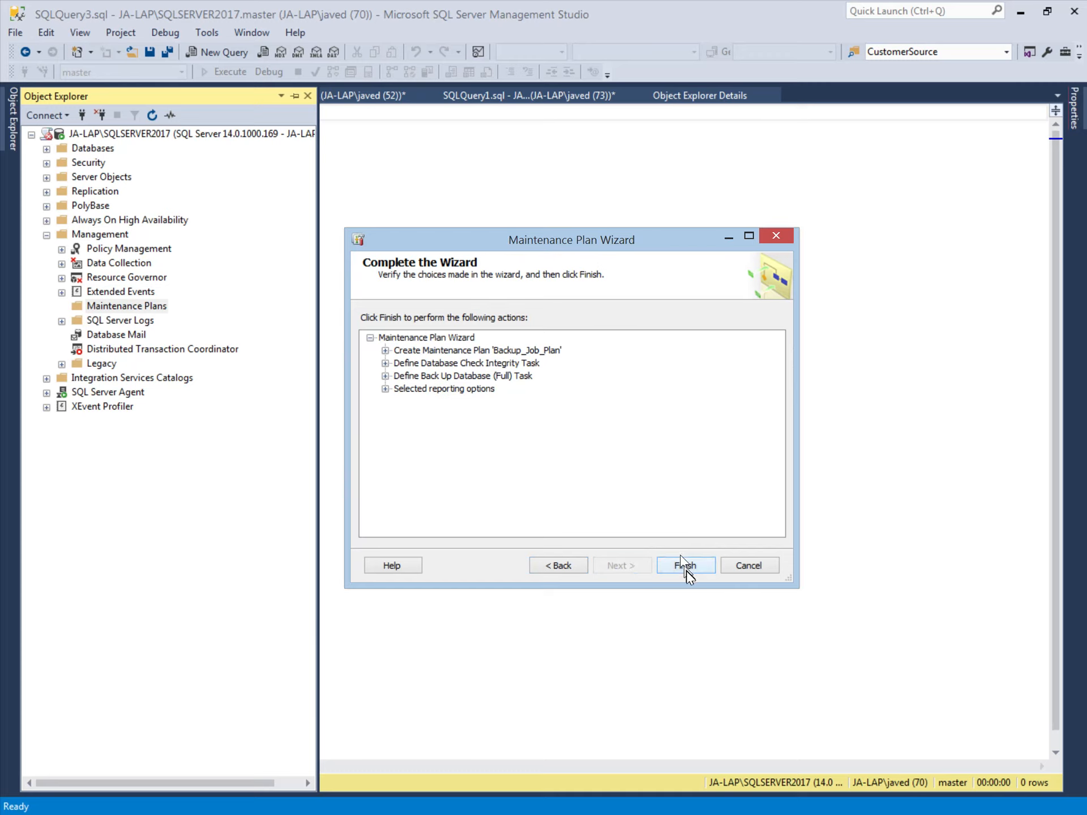
- Finish the wizard and check that each of the five progress actions reports Success
left_click(685, 565)
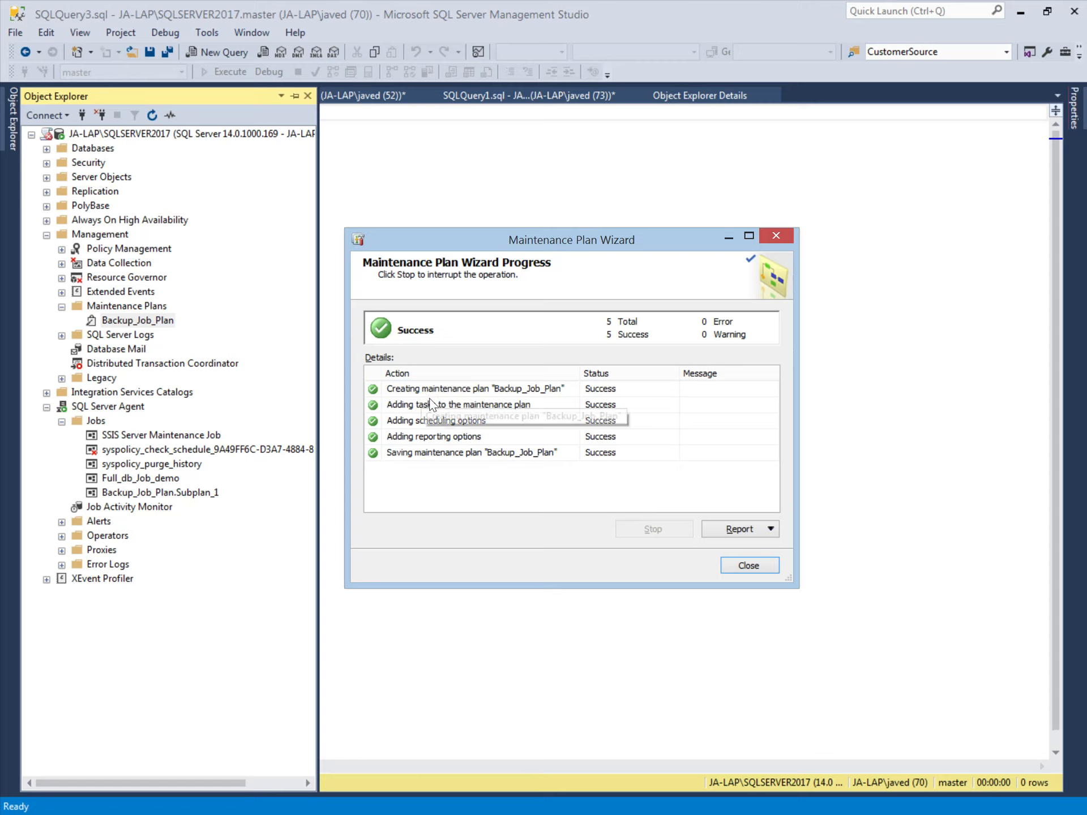
left_click(501, 392)
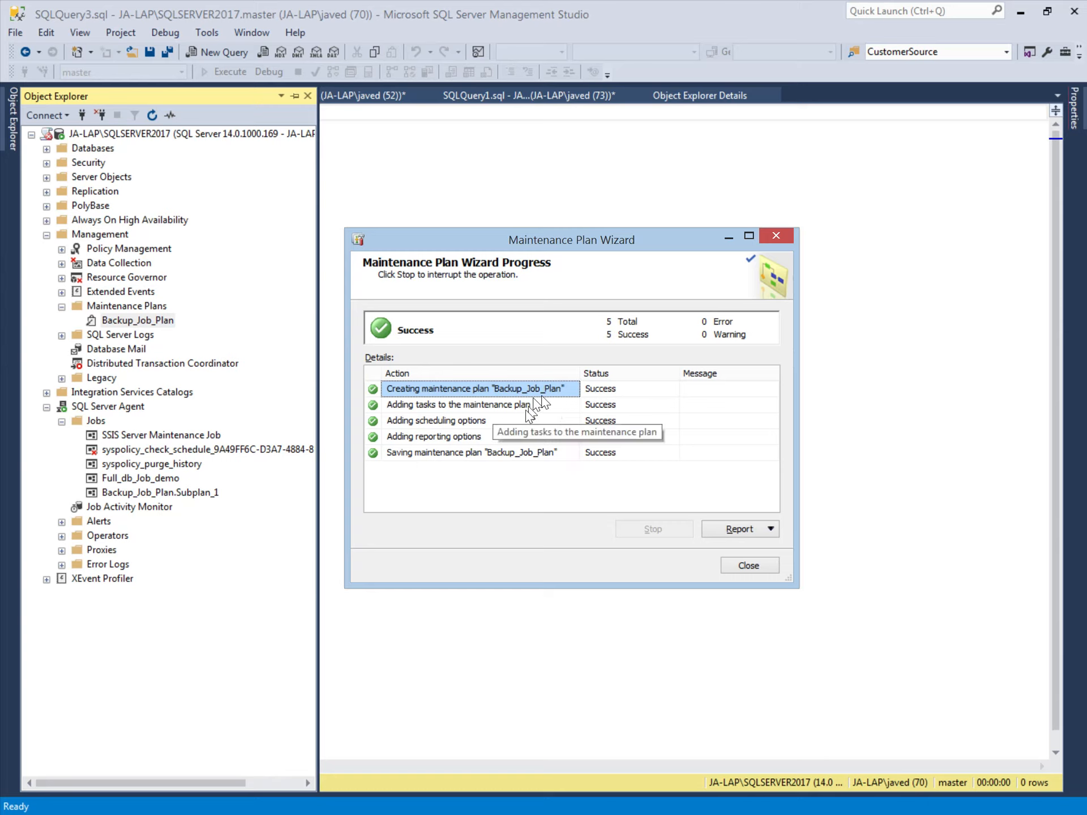
left_click(411, 434)
left_click(433, 420)
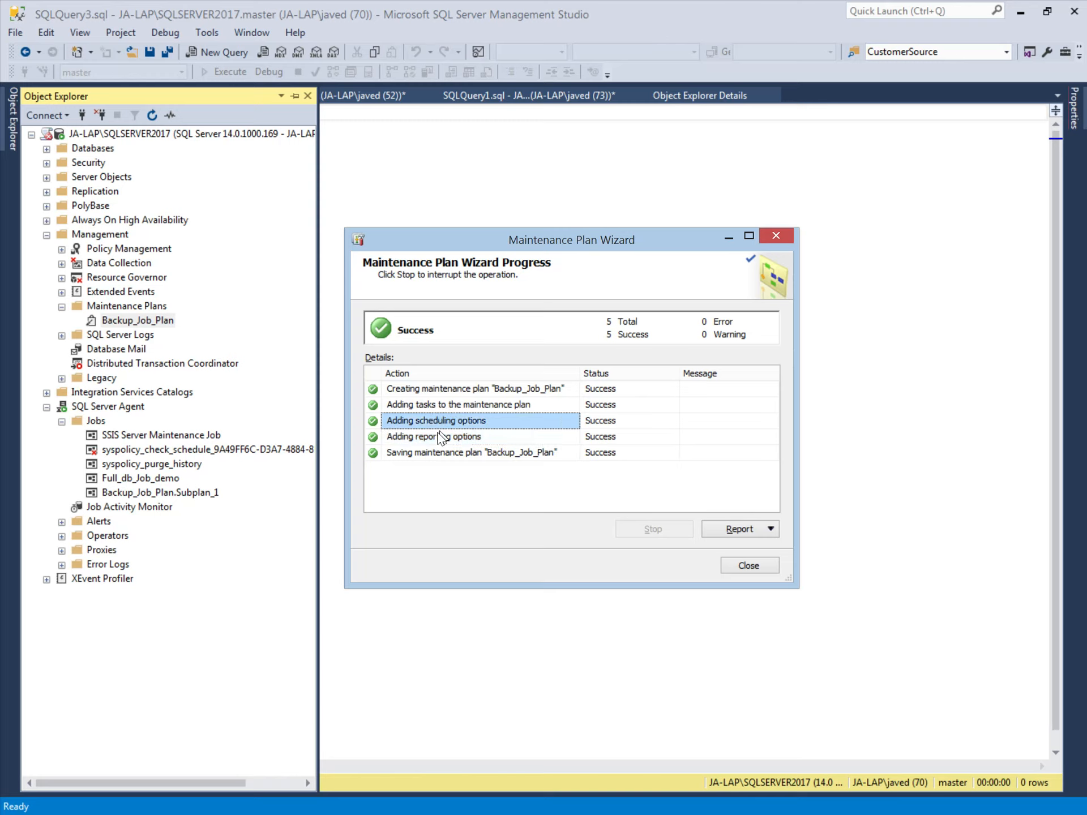
left_click(440, 439)
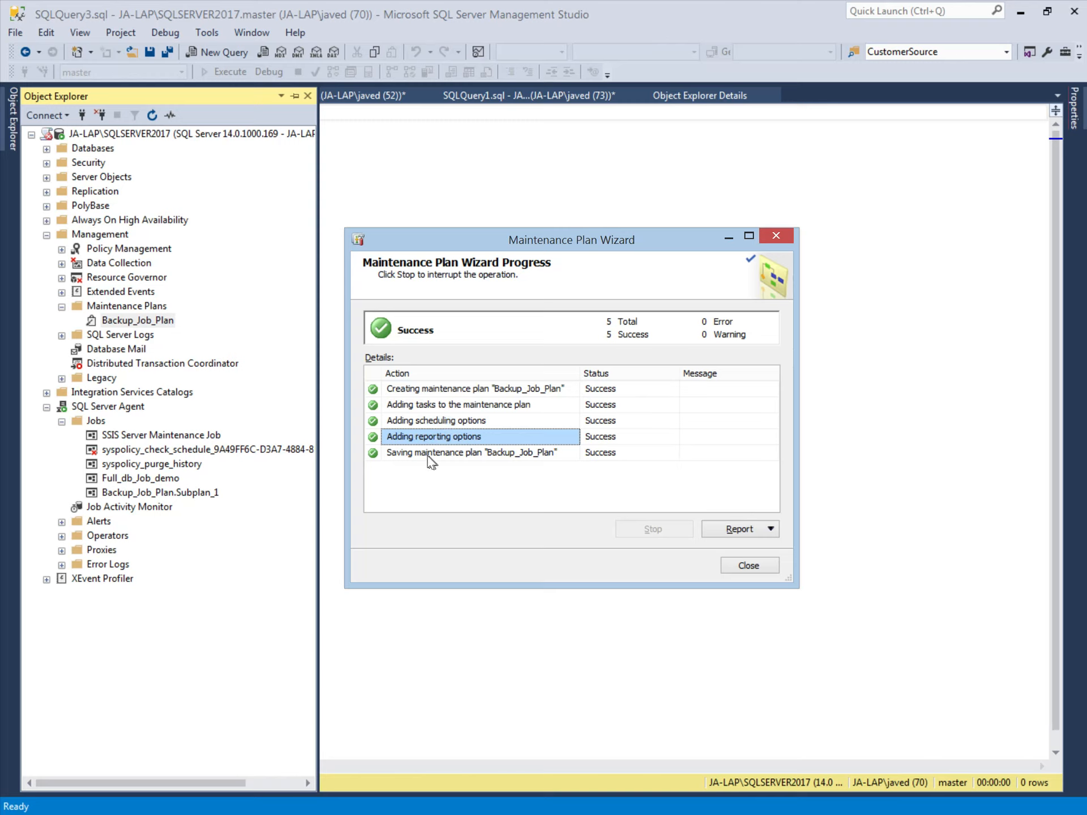
left_click(433, 455)
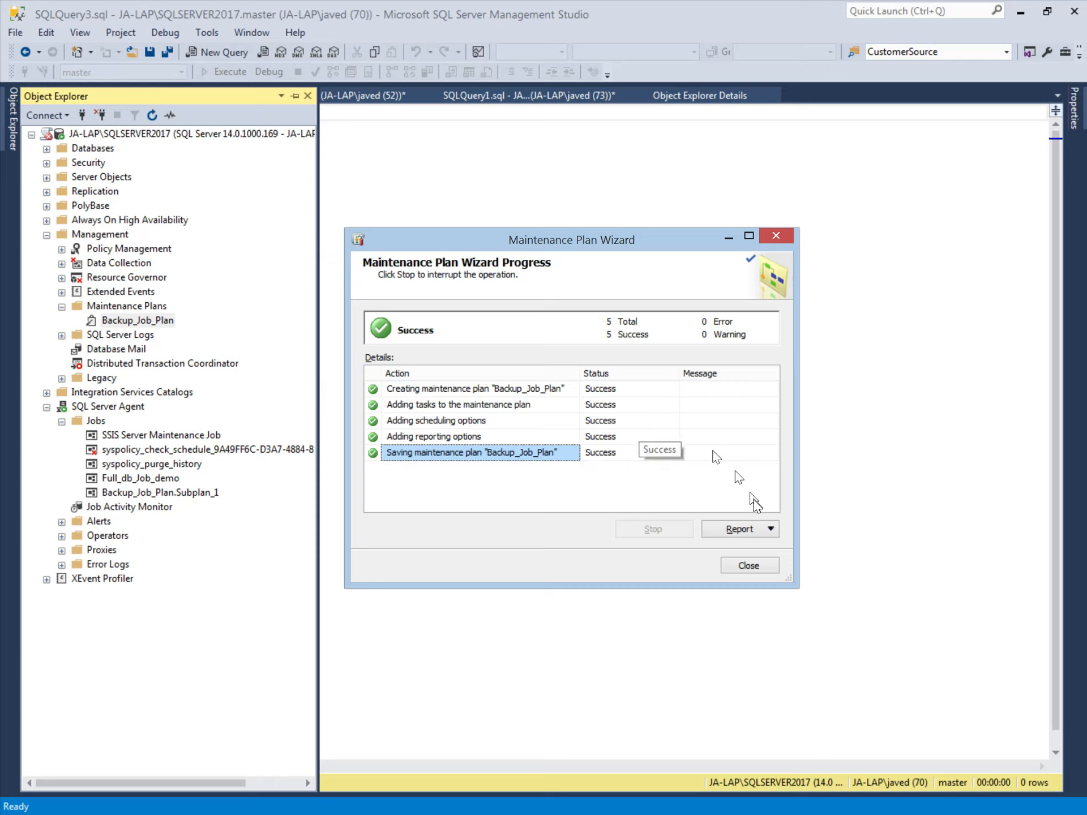
- Run the Backup_Job_Plan.Subplan_1 job via Start Job at Step, then close its progress window
left_click(749, 566)
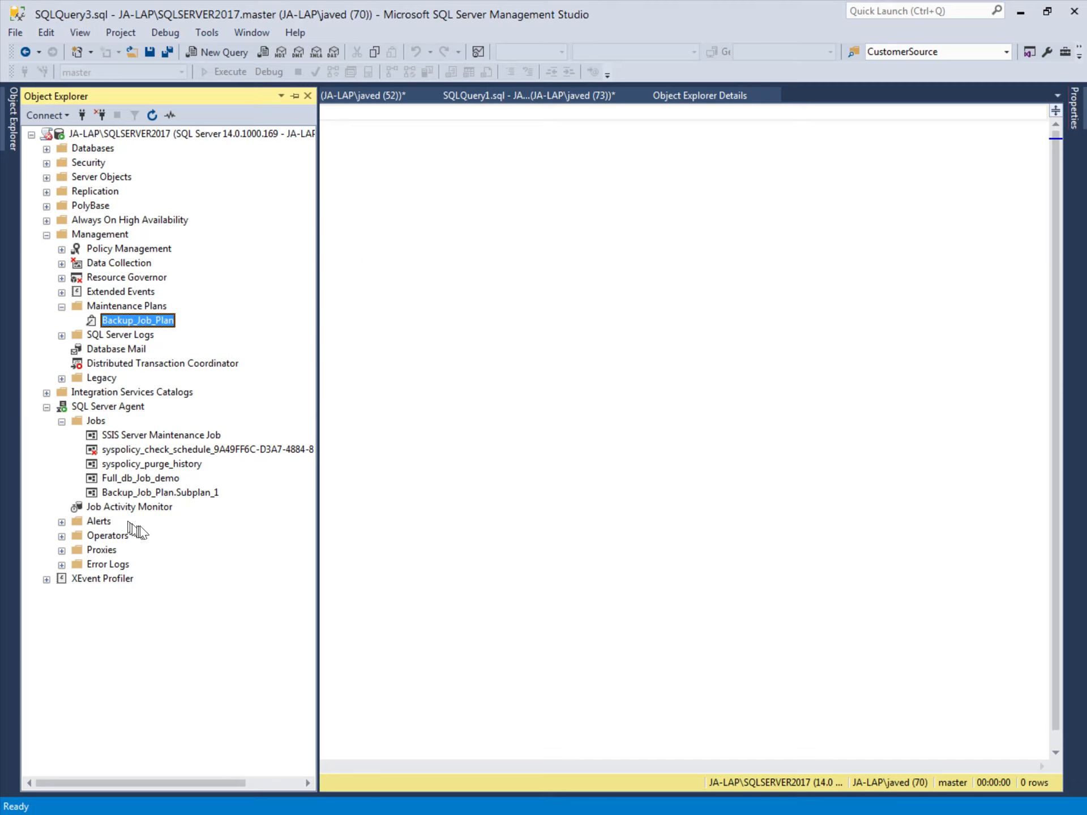
right_click(147, 494)
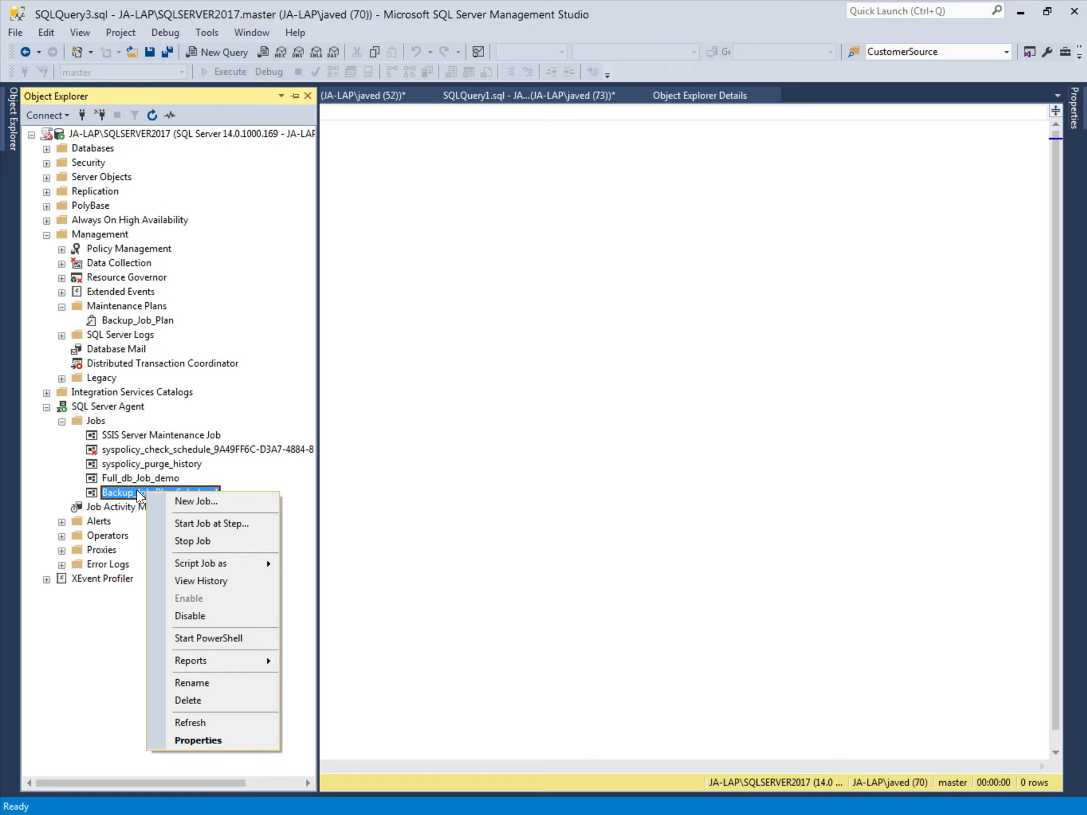
left_click(225, 527)
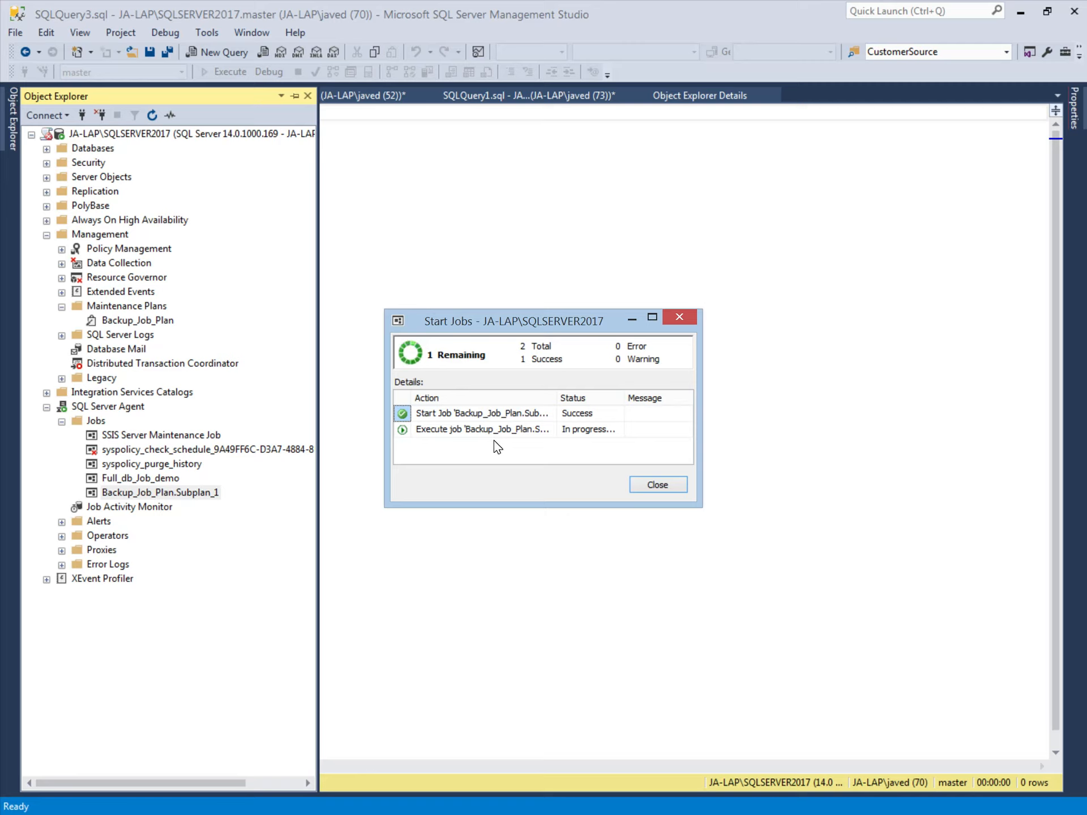
left_click(656, 486)
left_click(359, 179)
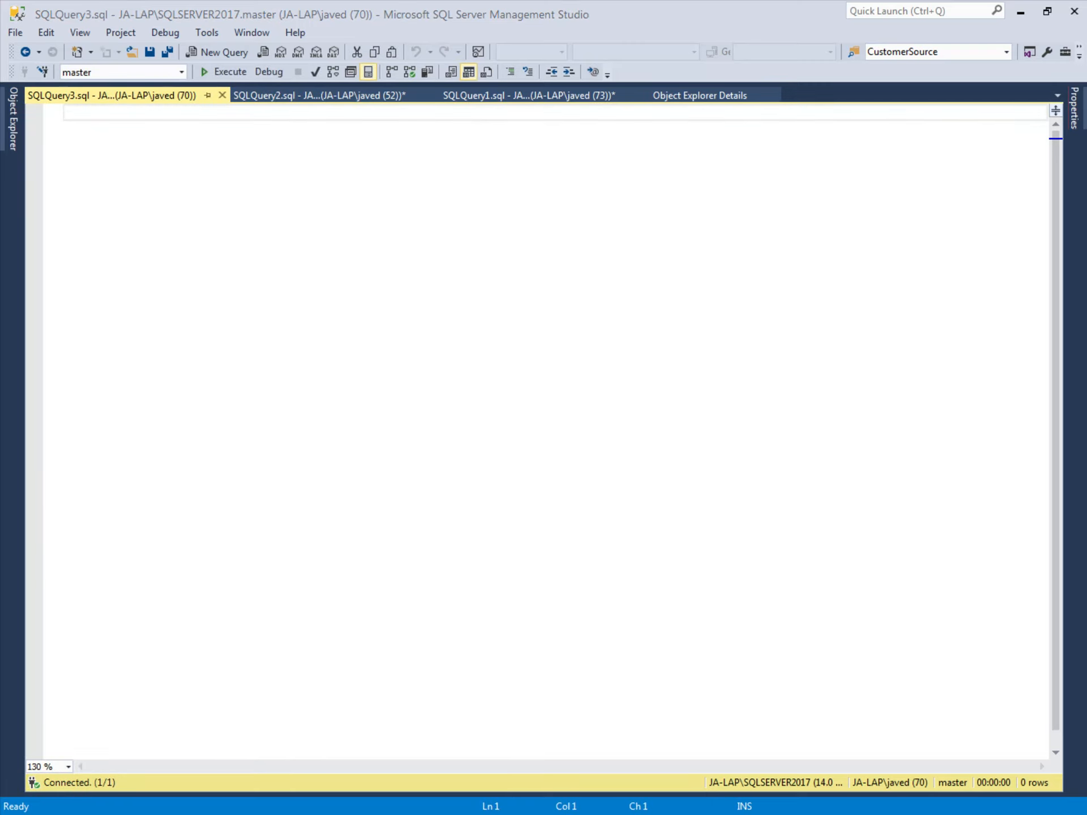
- Browse to C:\BackupDemo and widen the Name column to reveal SampleDb_backup_2020_11_27_141332_7509240.ful
key("super+e")
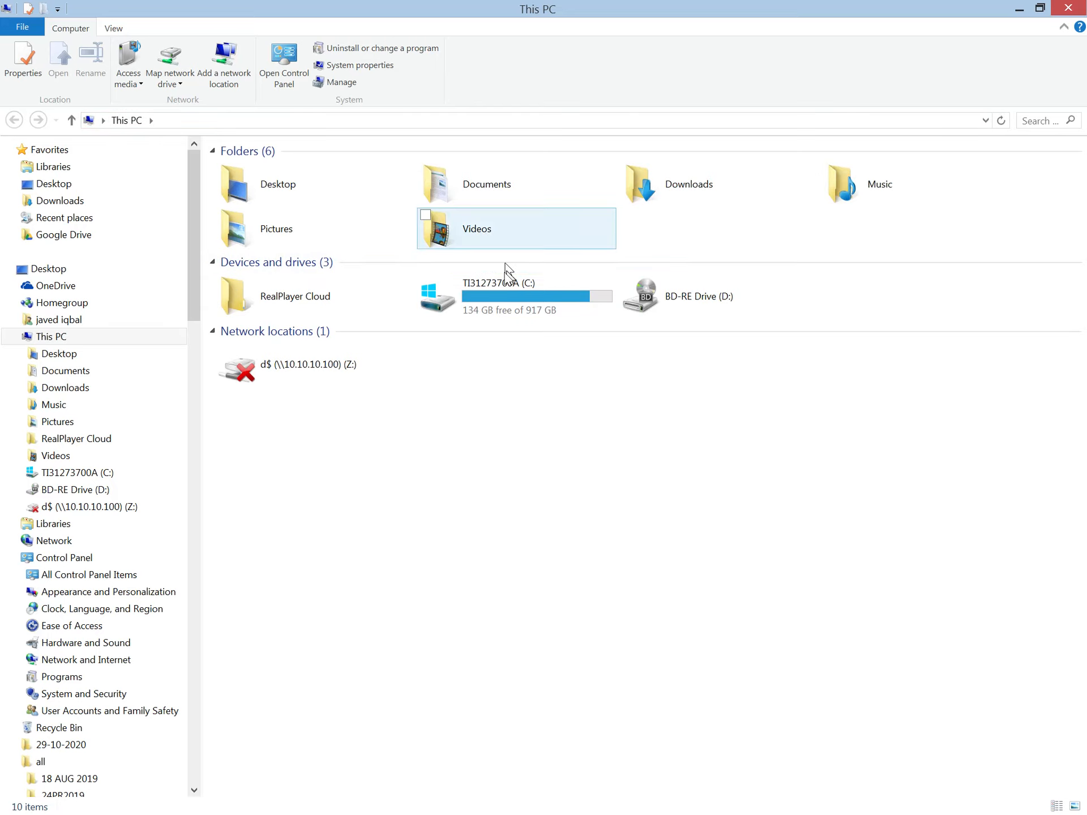
double_click(490, 295)
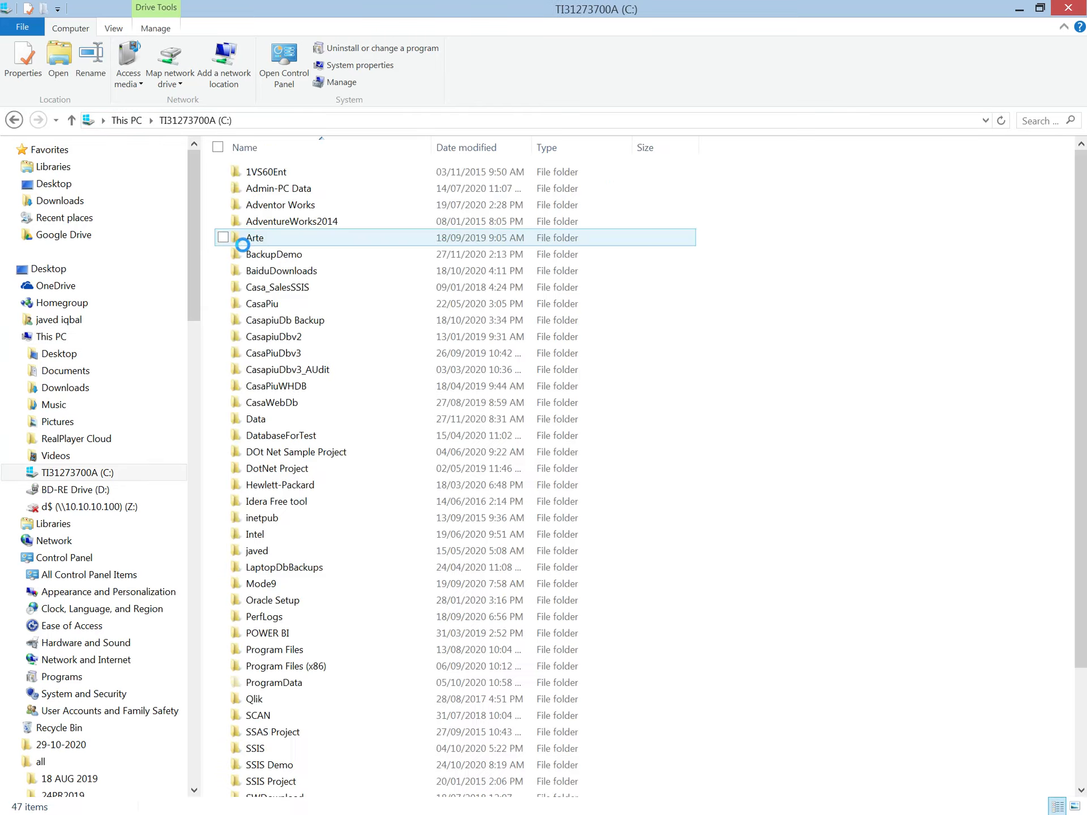
left_click(285, 256)
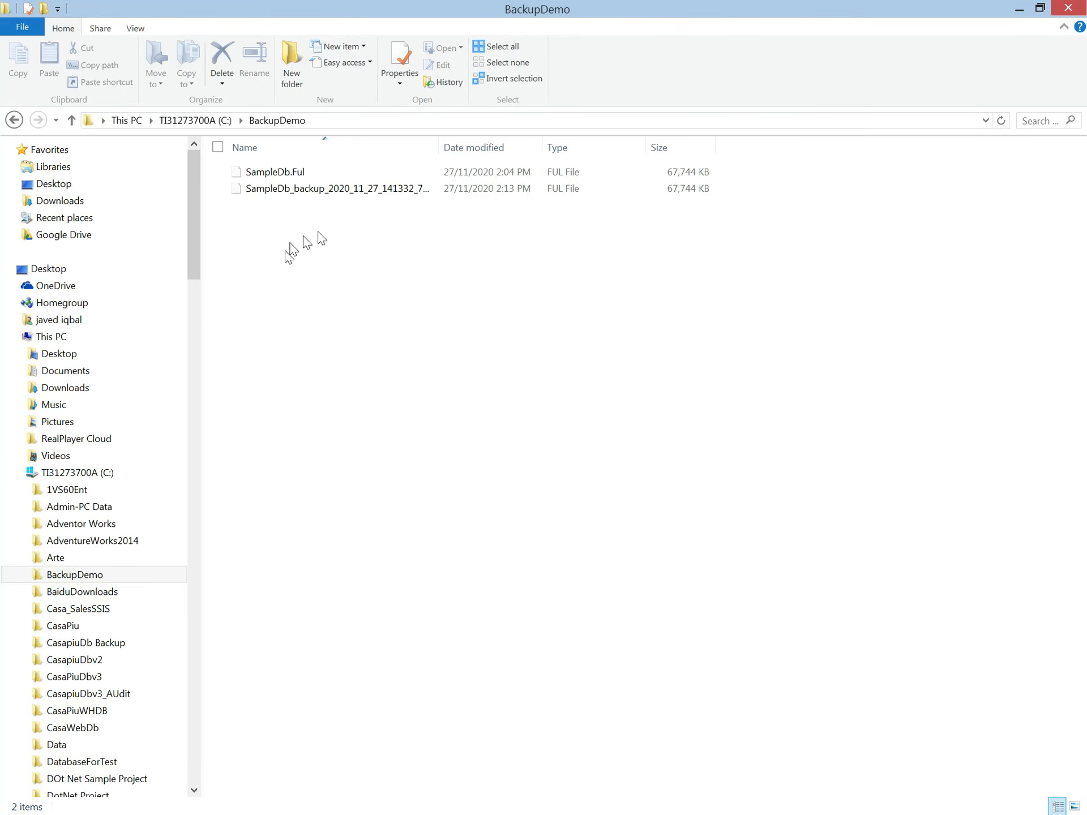
left_click(286, 194)
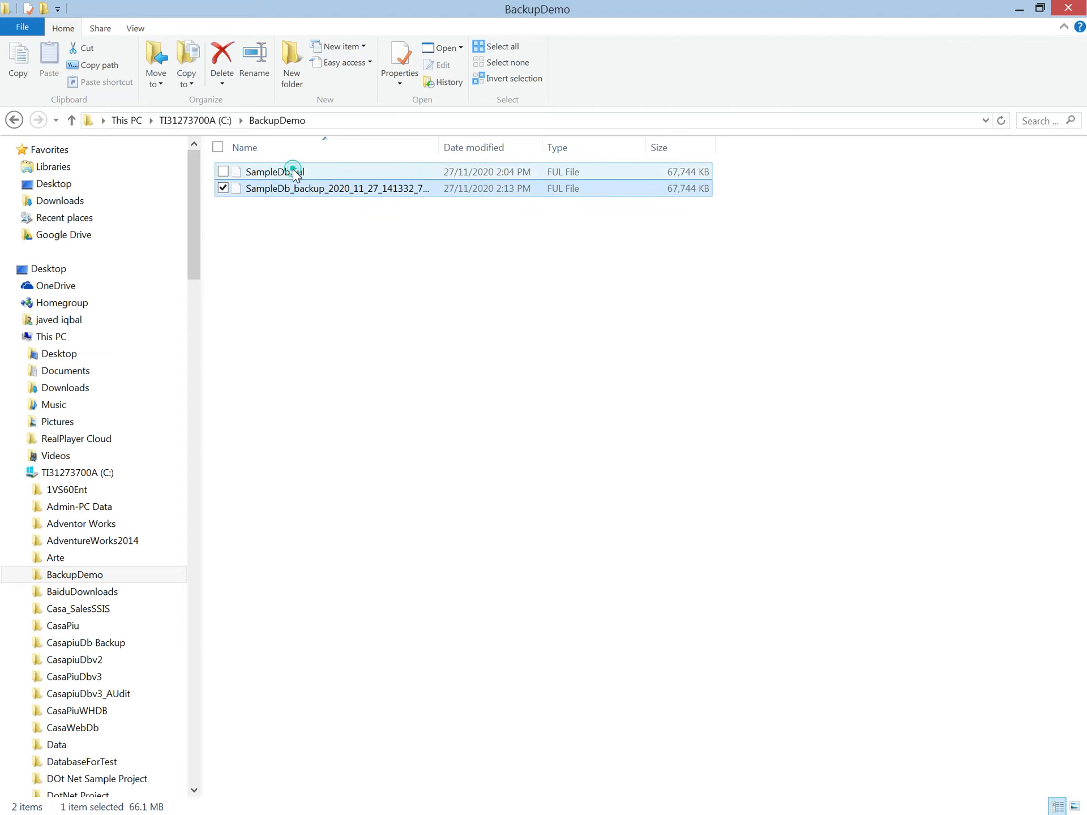
left_click(294, 173)
left_click(331, 193)
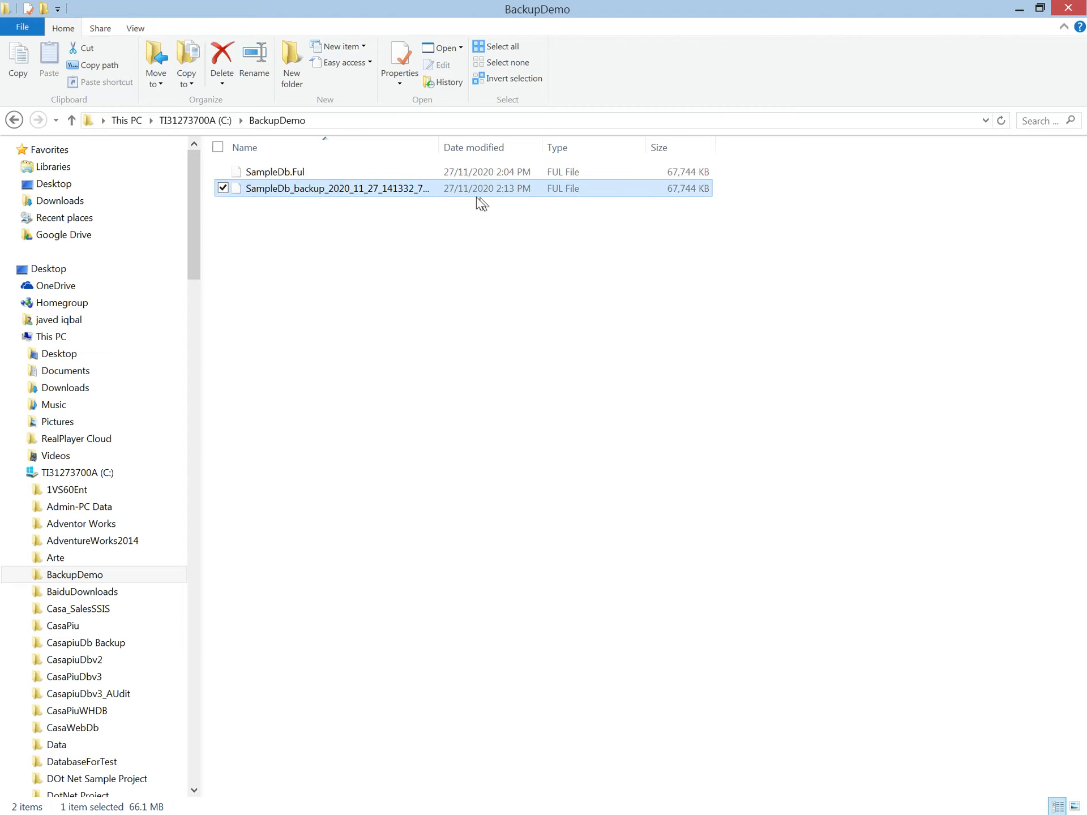
left_click_drag(439, 144, 552, 150)
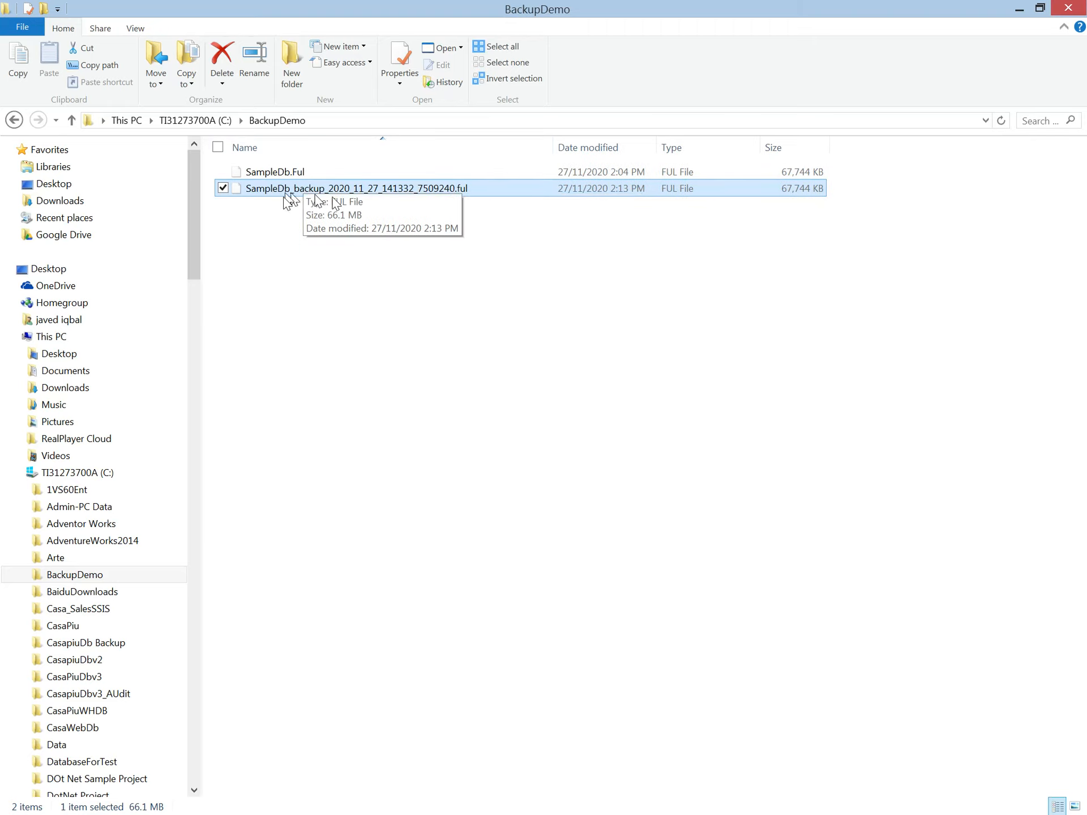